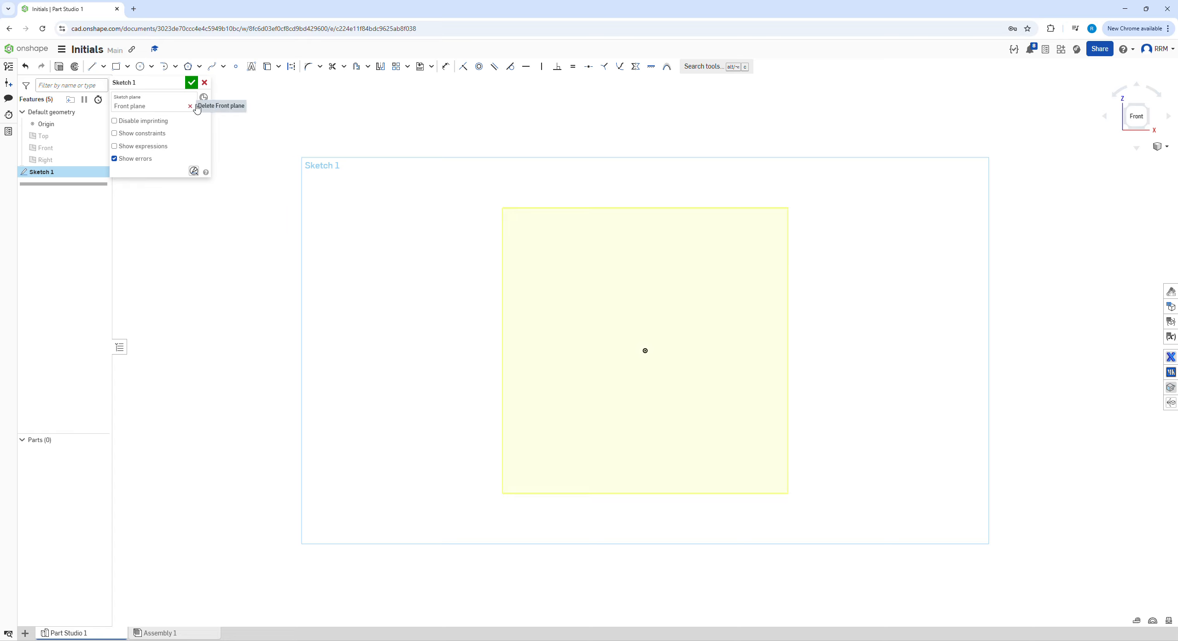
Step: Draw a vertical line left of the origin and a horizontal line about 13 mm long running right from its lower end
left_click(92, 67)
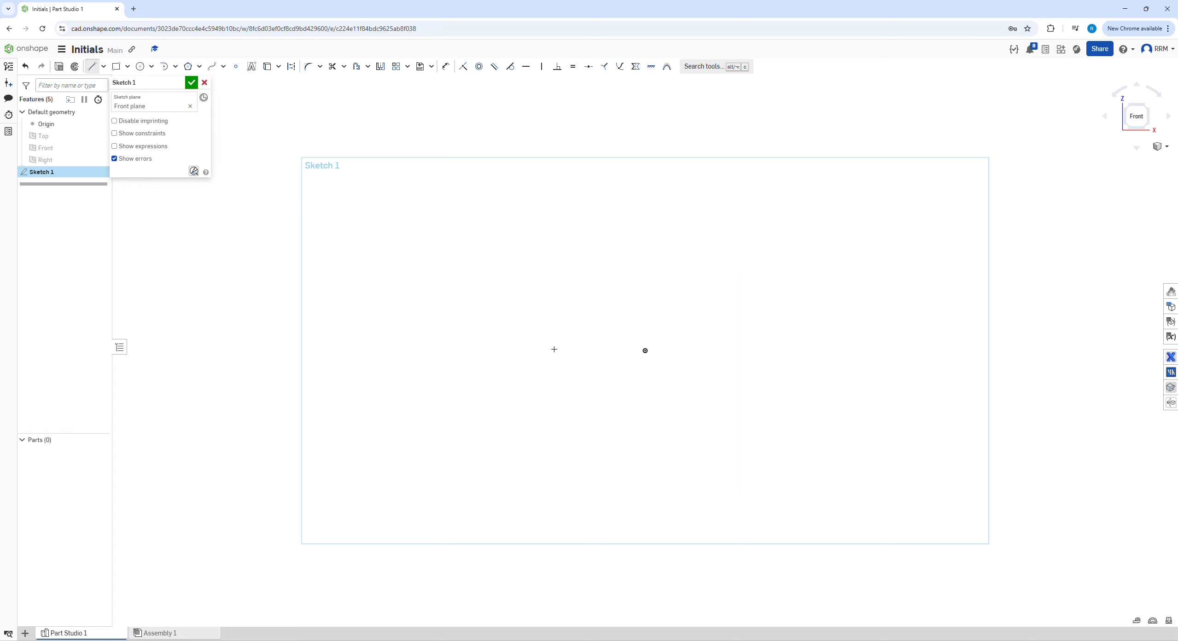
left_click(460, 239)
left_click(459, 343)
left_click(485, 343)
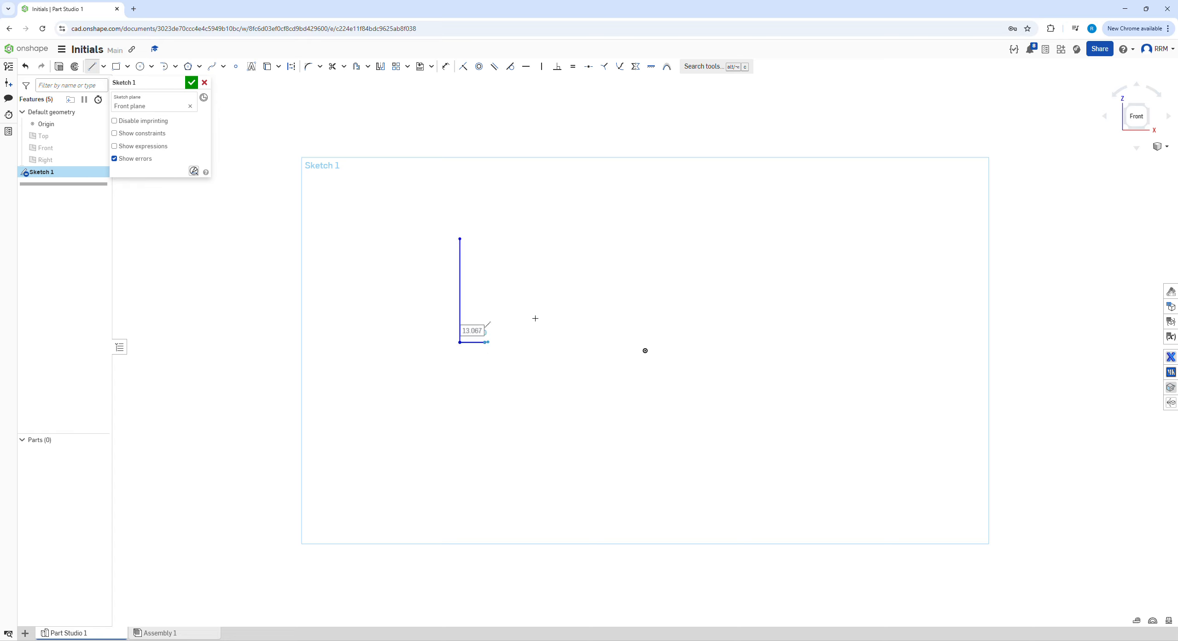
Step: Close the D outline with a tangent arc of about 28.6 mm radius and a top line about 21.8 mm long
key("t")
left_click(485, 343)
left_click(501, 237)
key("l")
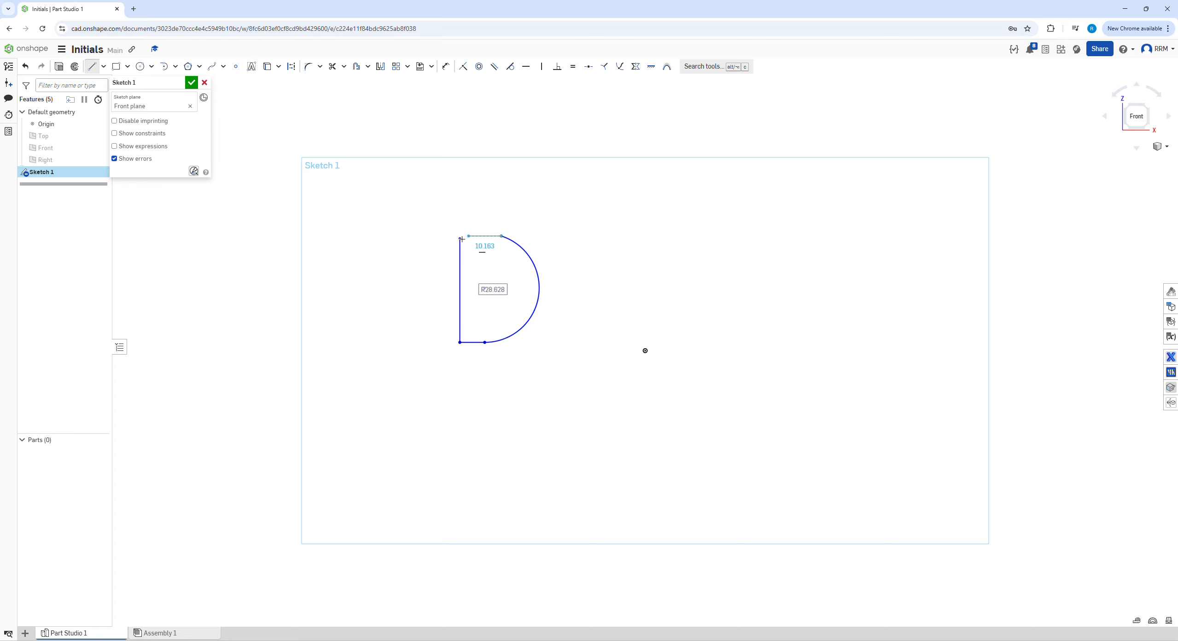
left_click(460, 240)
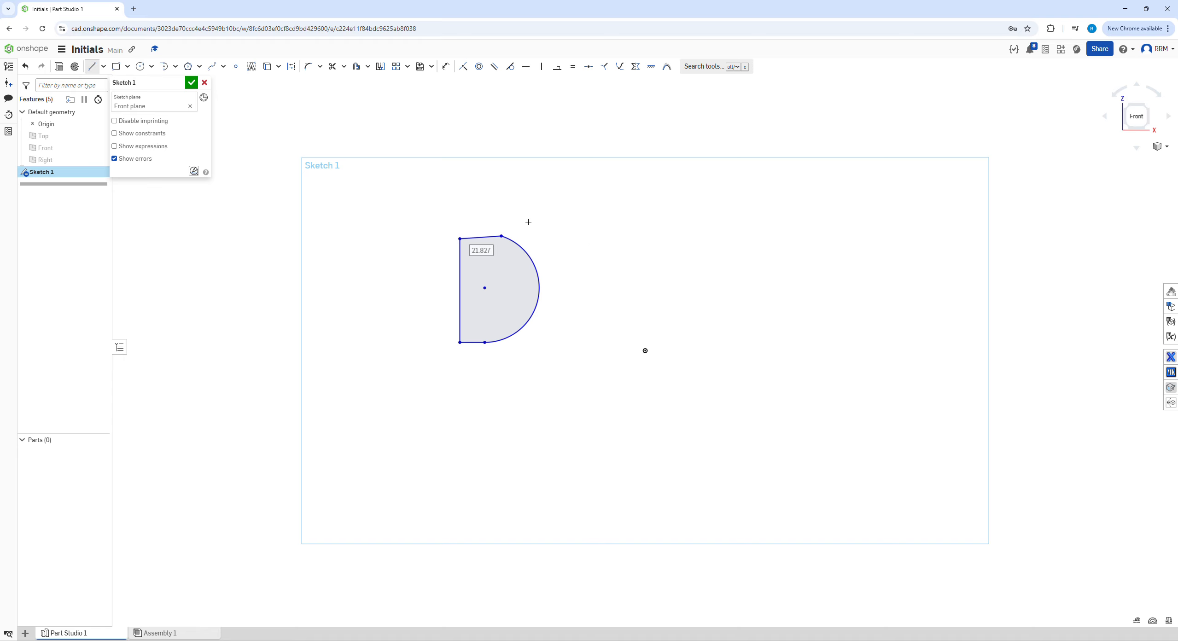
Step: Dimension the D's short bottom line to 5 mm
scroll(490, 301, "up", 2)
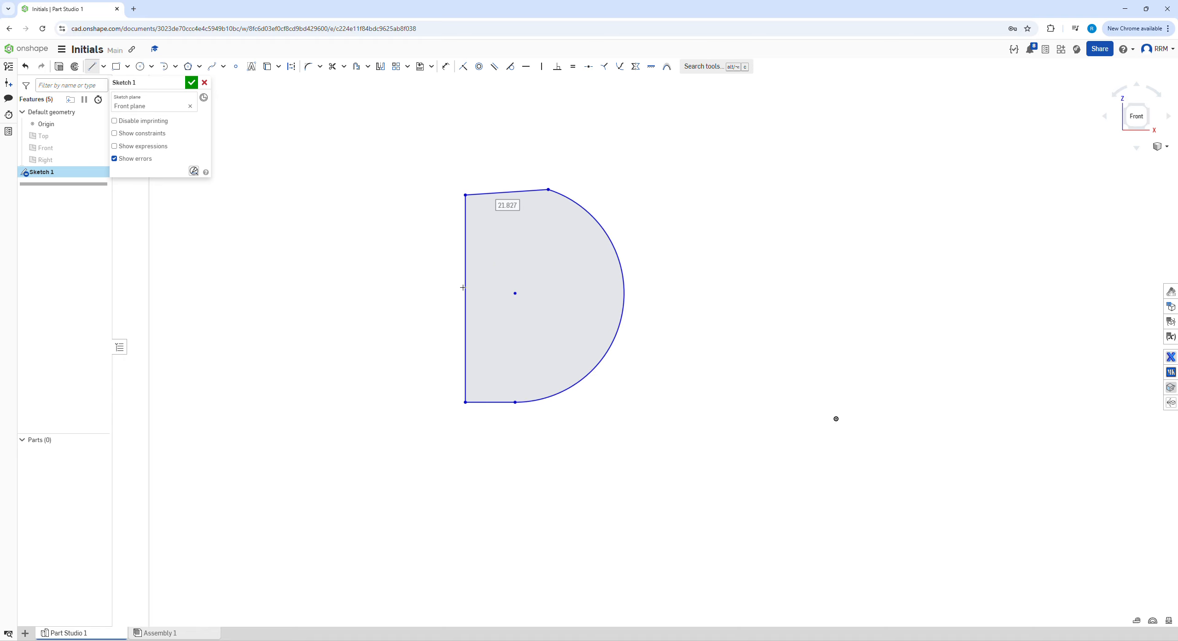
scroll(484, 304, "down", 1)
key("d")
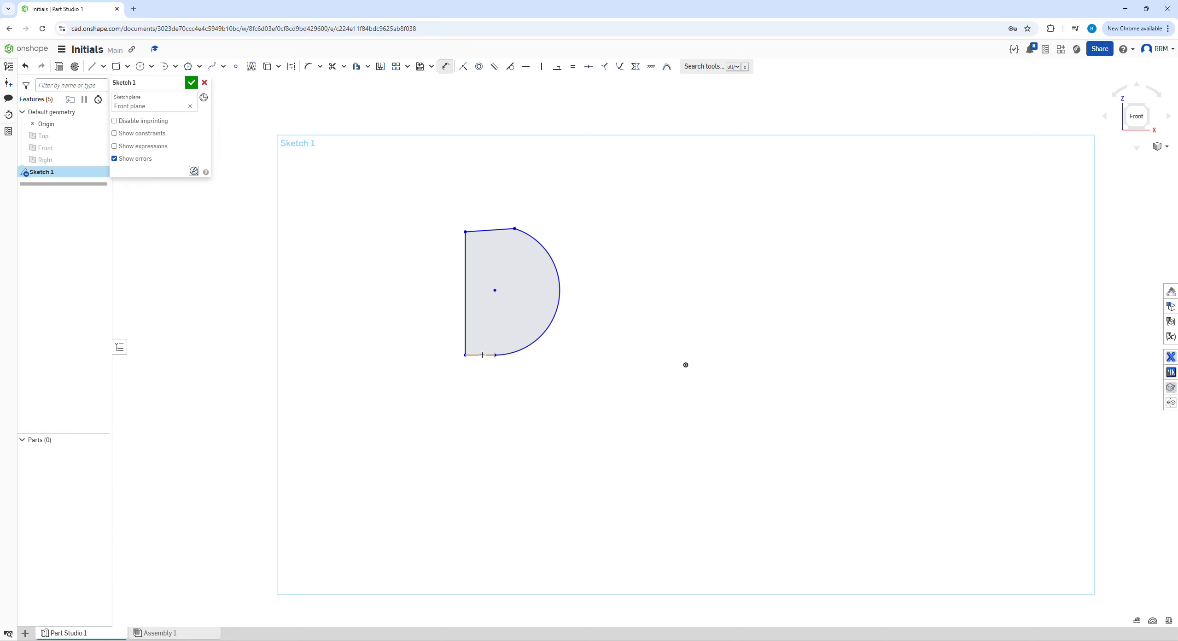
left_click(482, 355)
left_click(481, 373)
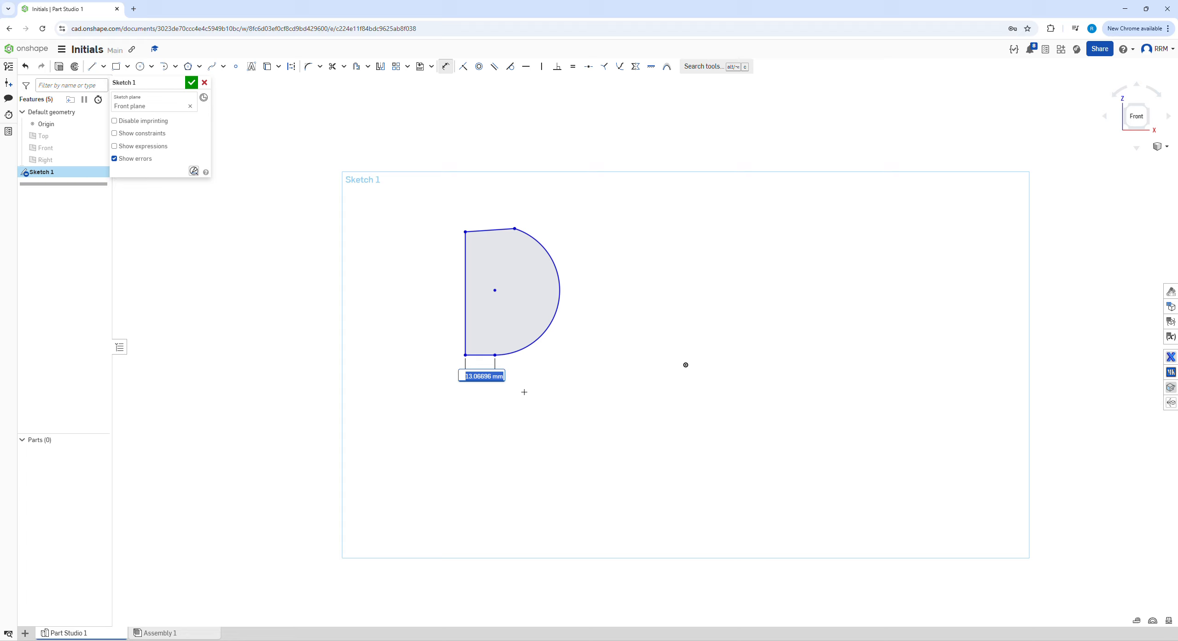
type("5")
key("Return")
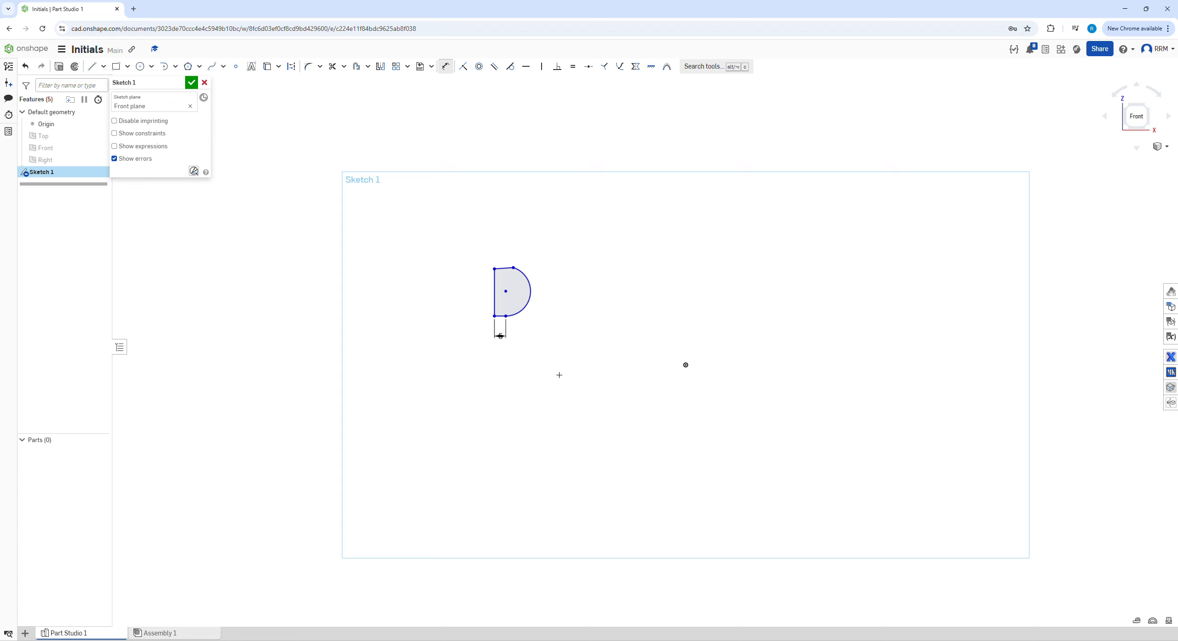
Step: Dimension the D's vertical line to 15 mm
scroll(515, 295, "down", 3)
scroll(504, 296, "up", 8)
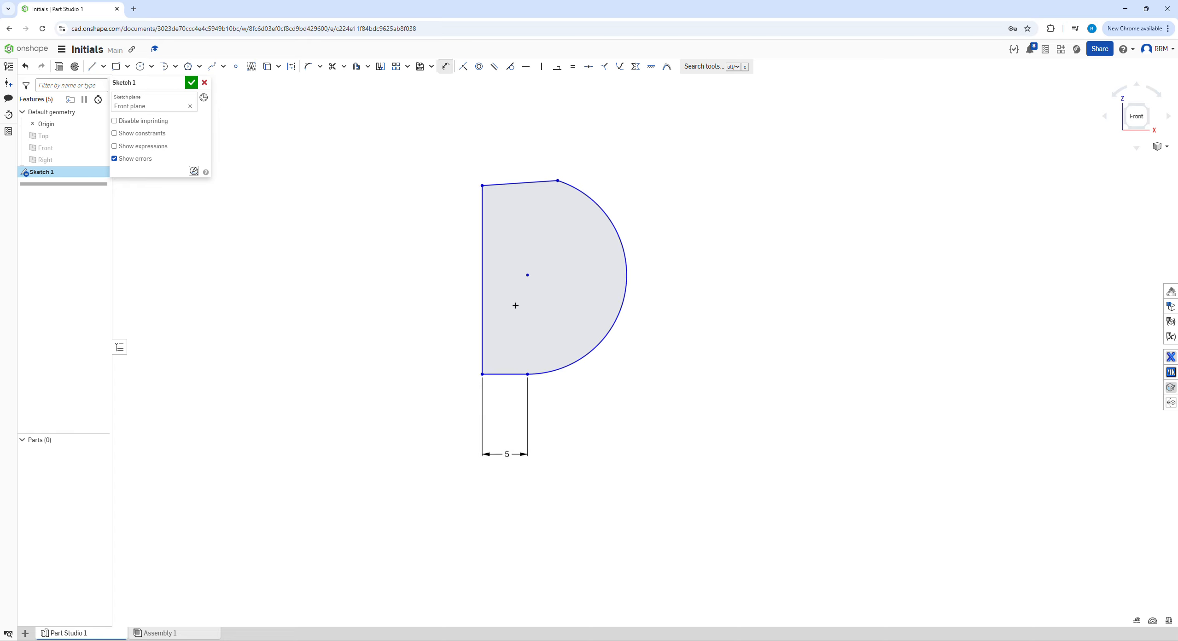
left_click(482, 297)
left_click(473, 295)
type("15")
key("Return")
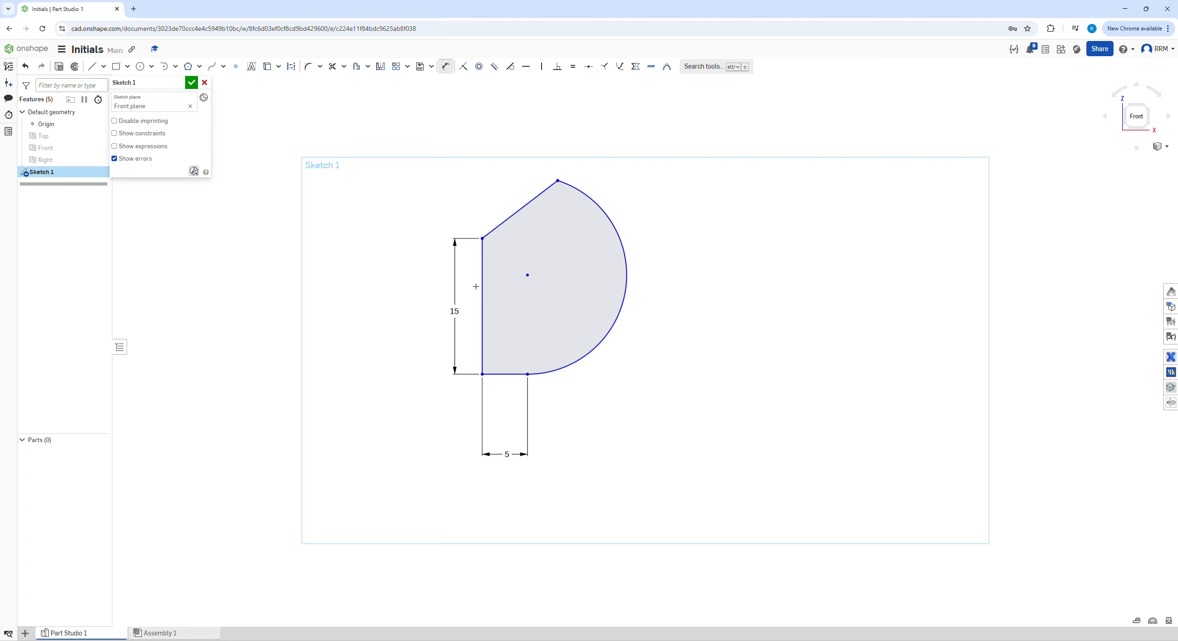
key("Escape")
Step: Try a perpendicular constraint between the vertical line and the slanted top line, and undo it
left_click(482, 247)
left_click(497, 230)
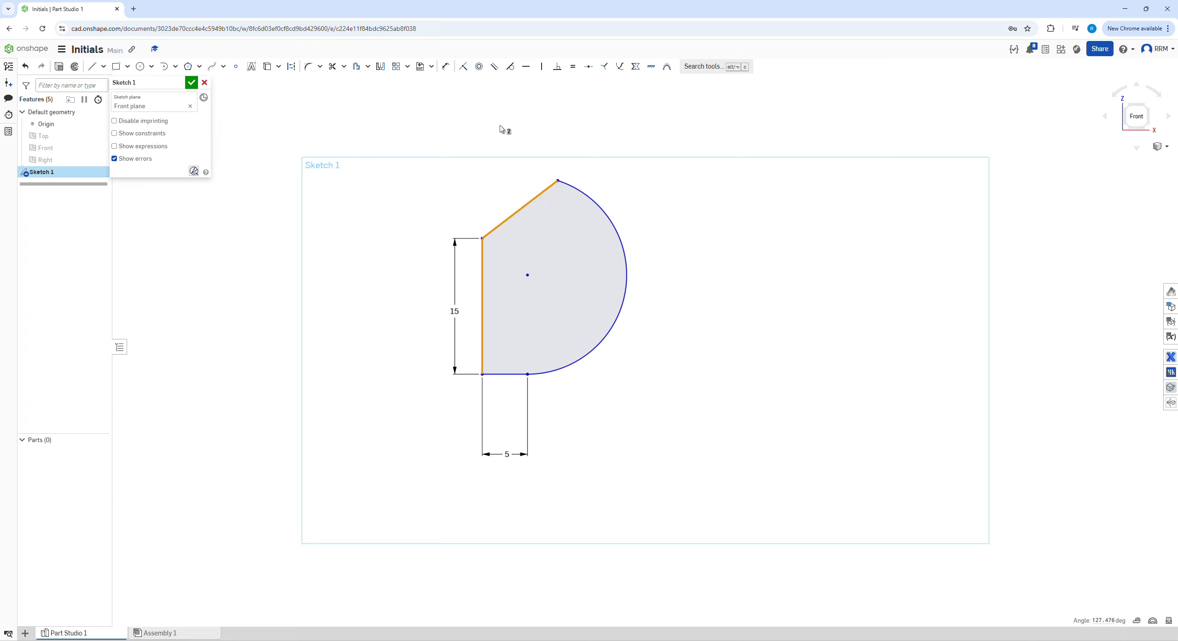
left_click(558, 67)
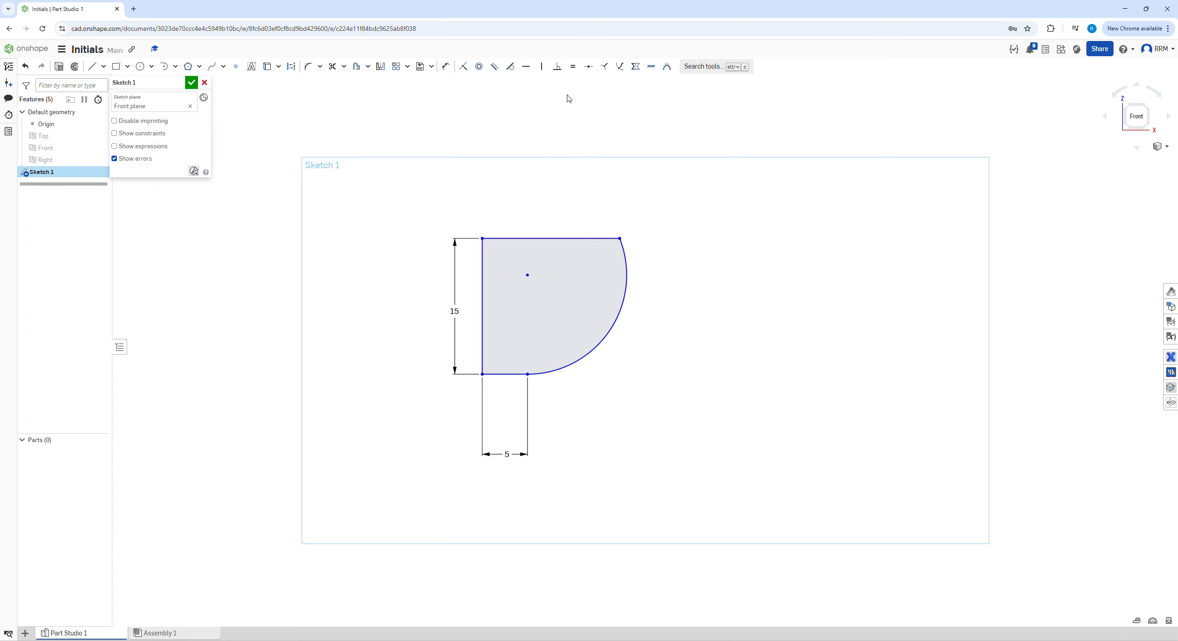
key("ctrl+z")
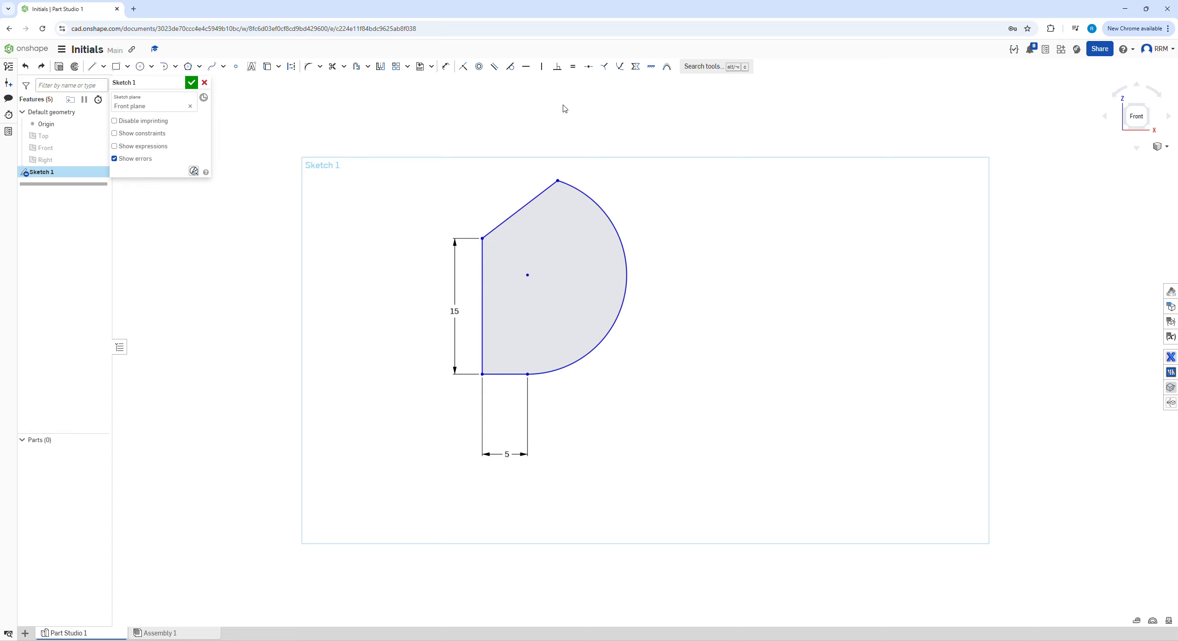
Step: Try an equal constraint between the slanted top line and the bottom line, and undo it
left_click(573, 67)
left_click(528, 202)
left_click(510, 373)
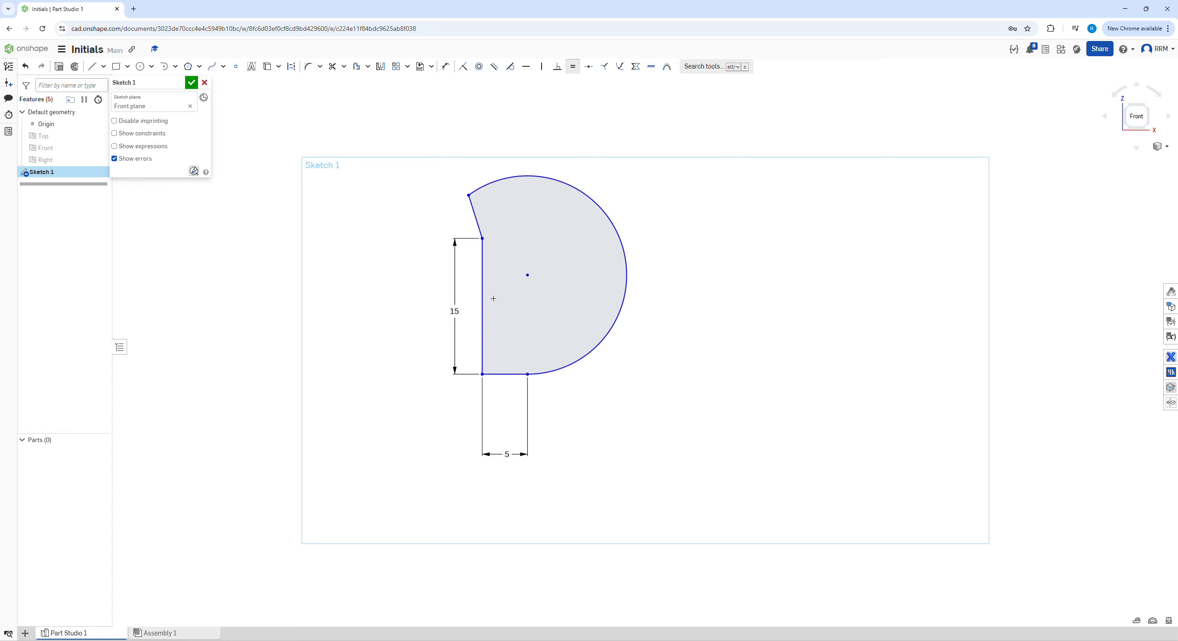
key("Escape")
mouse_move(470, 197)
left_mouse_down()
mouse_move(523, 219)
mouse_move(479, 203)
mouse_move(488, 231)
left_mouse_up()
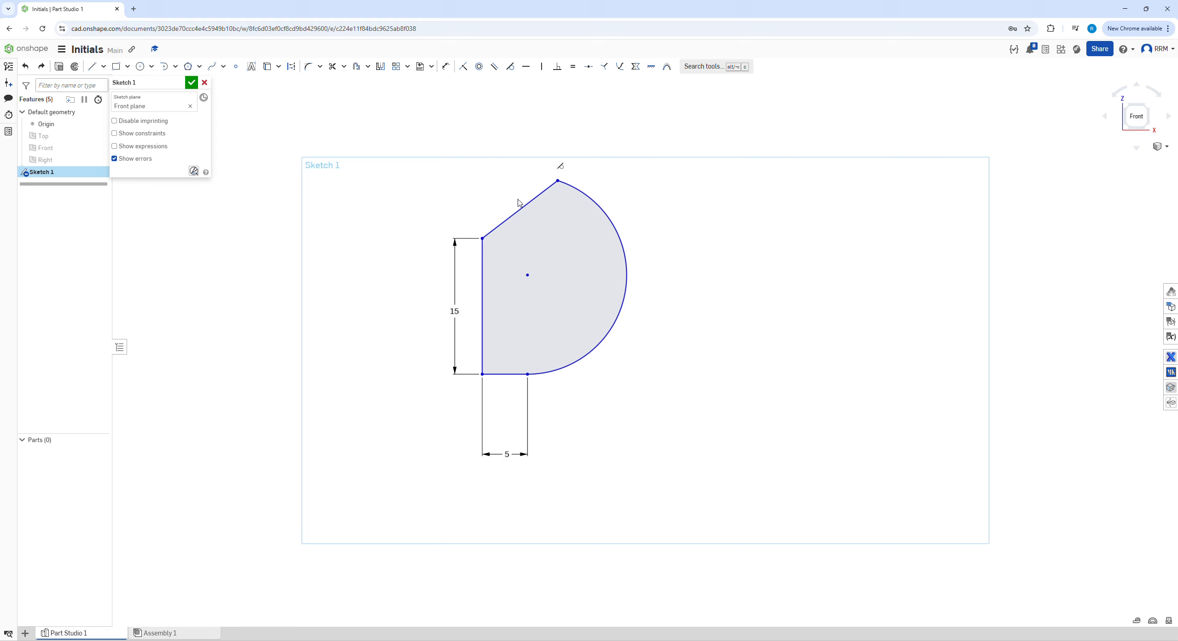
Step: Constrain the D's slanted top line parallel and equal in length to the bottom line
left_click(524, 206)
left_click(514, 374)
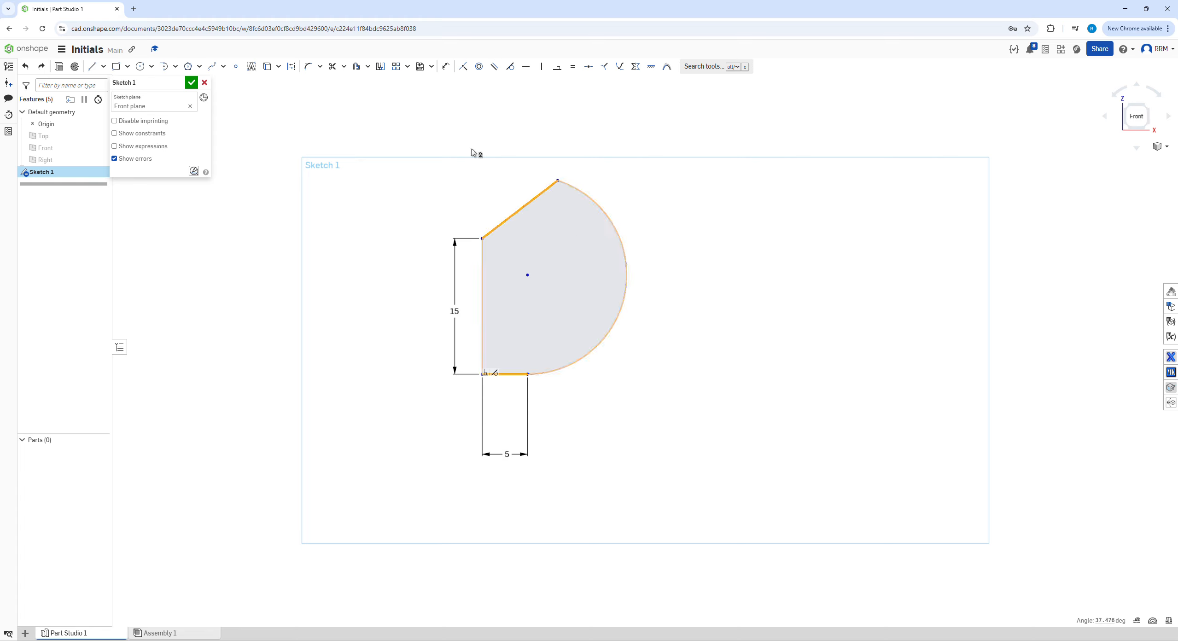
left_click(493, 68)
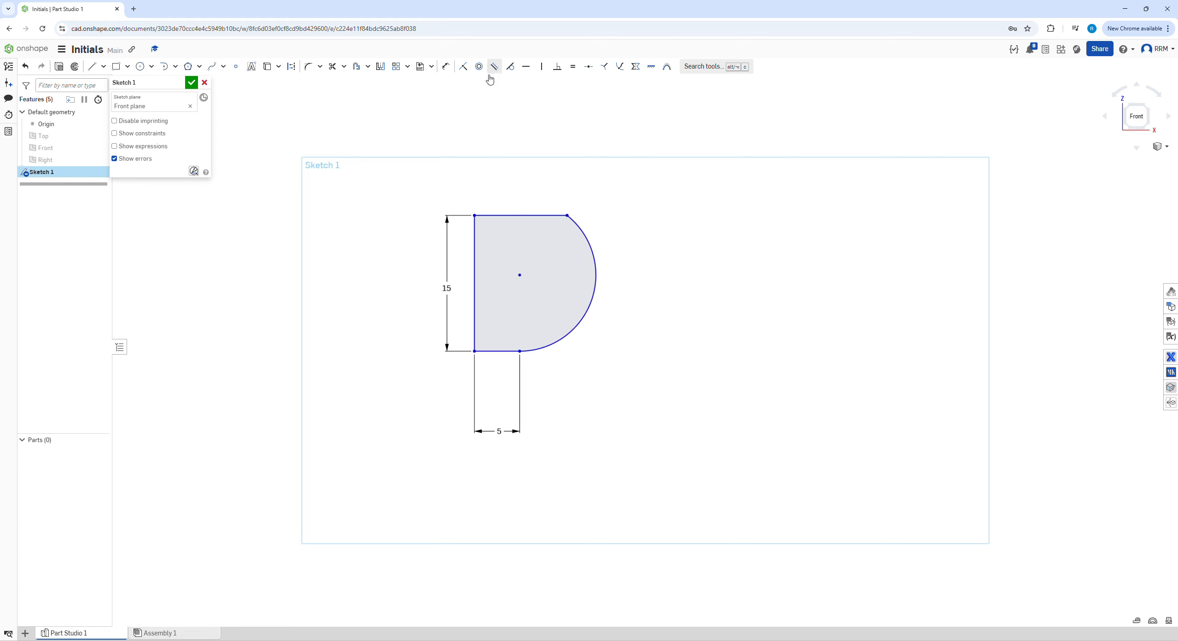
left_click(511, 352)
left_click(528, 216)
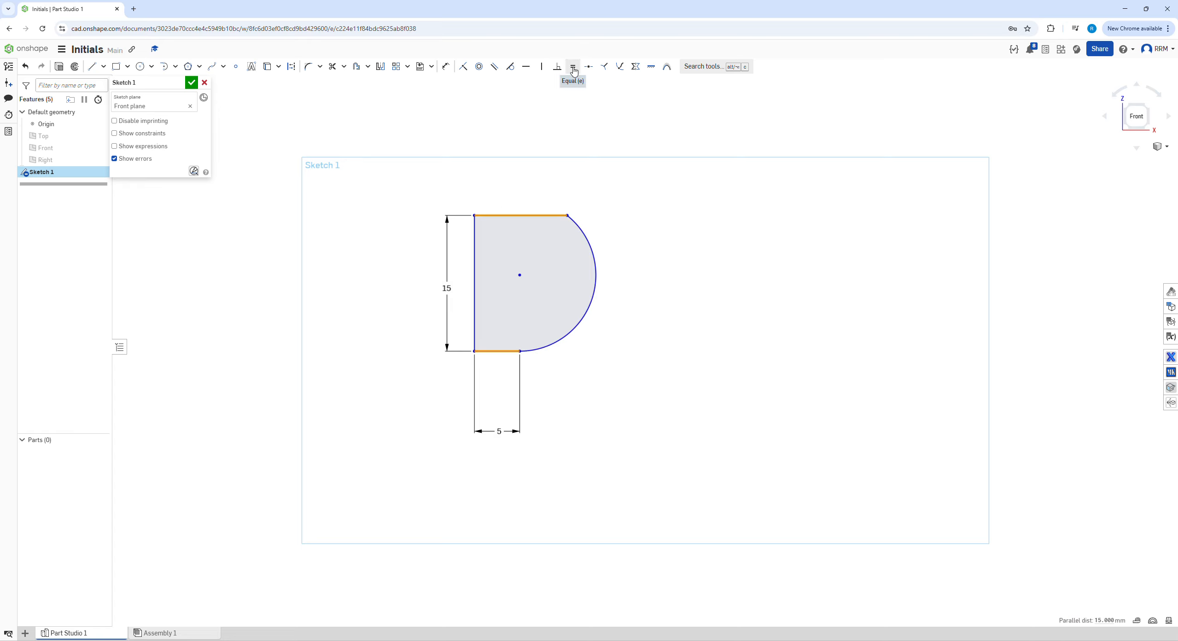
left_click(573, 69)
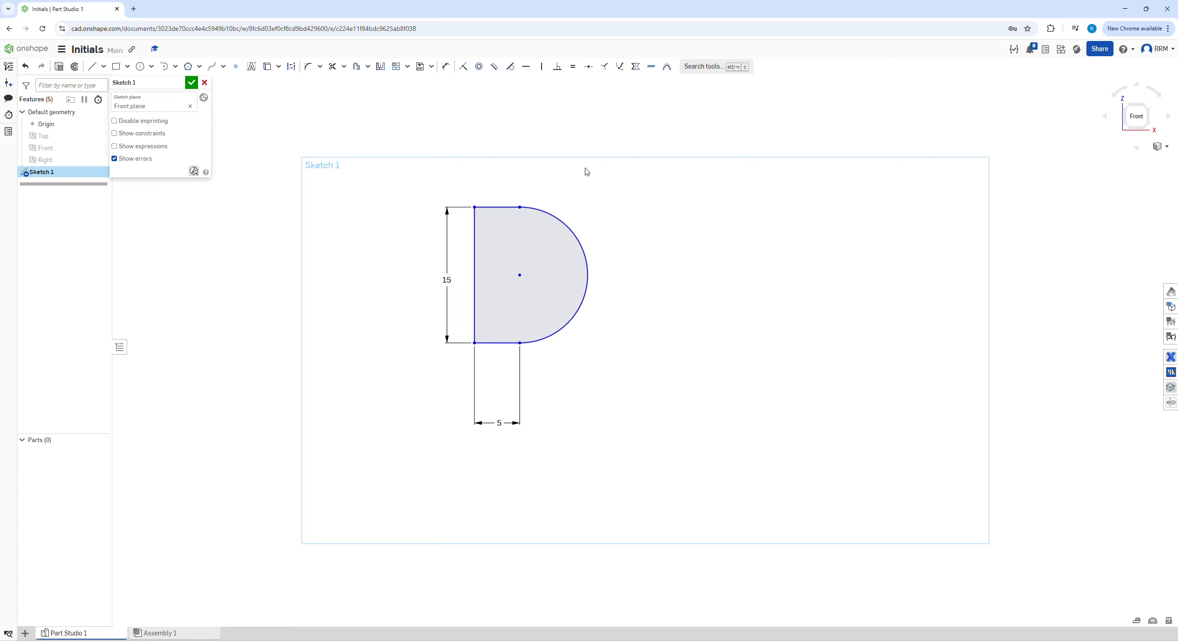
Step: Move the D profile closer to the origin, keeping it on the origin's left side
scroll(656, 230, "down", 8)
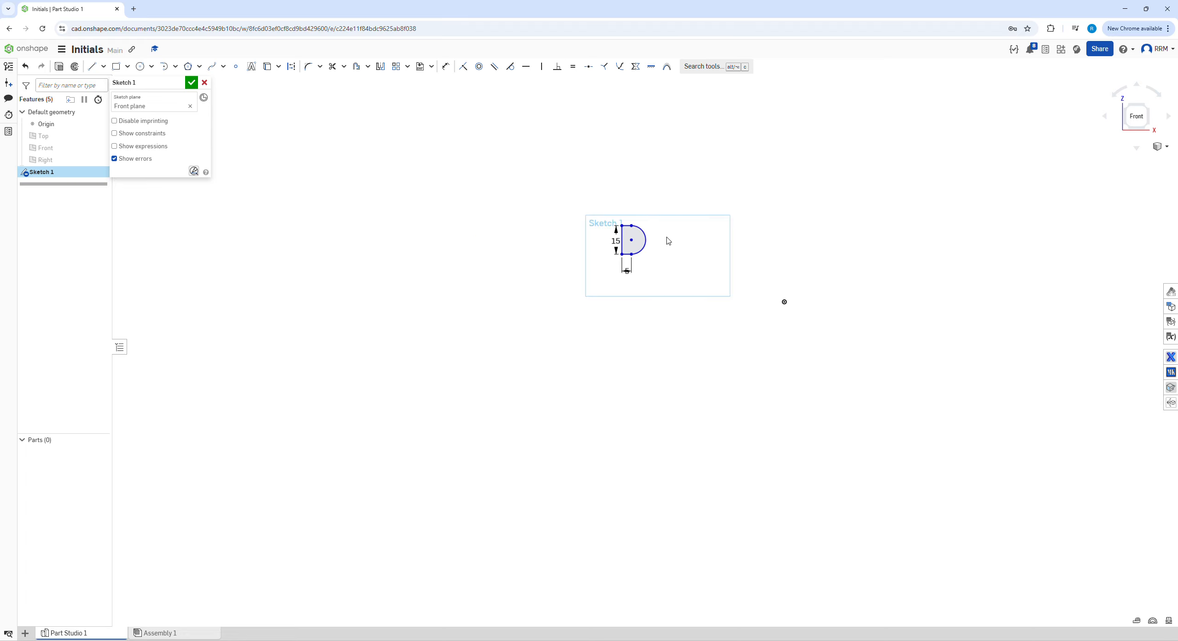
scroll(666, 239, "up", 3)
mouse_move(572, 255)
left_mouse_down()
mouse_move(656, 283)
mouse_move(751, 265)
mouse_move(723, 323)
mouse_move(771, 337)
left_mouse_up()
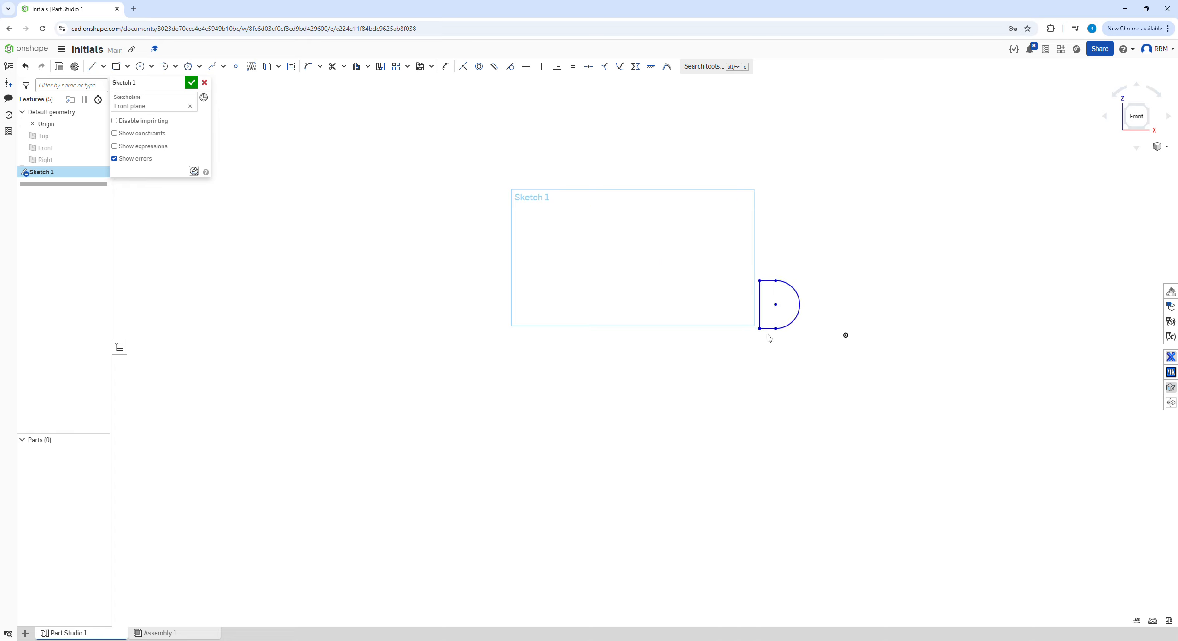
scroll(910, 351, "down", 4)
scroll(909, 352, "up", 5)
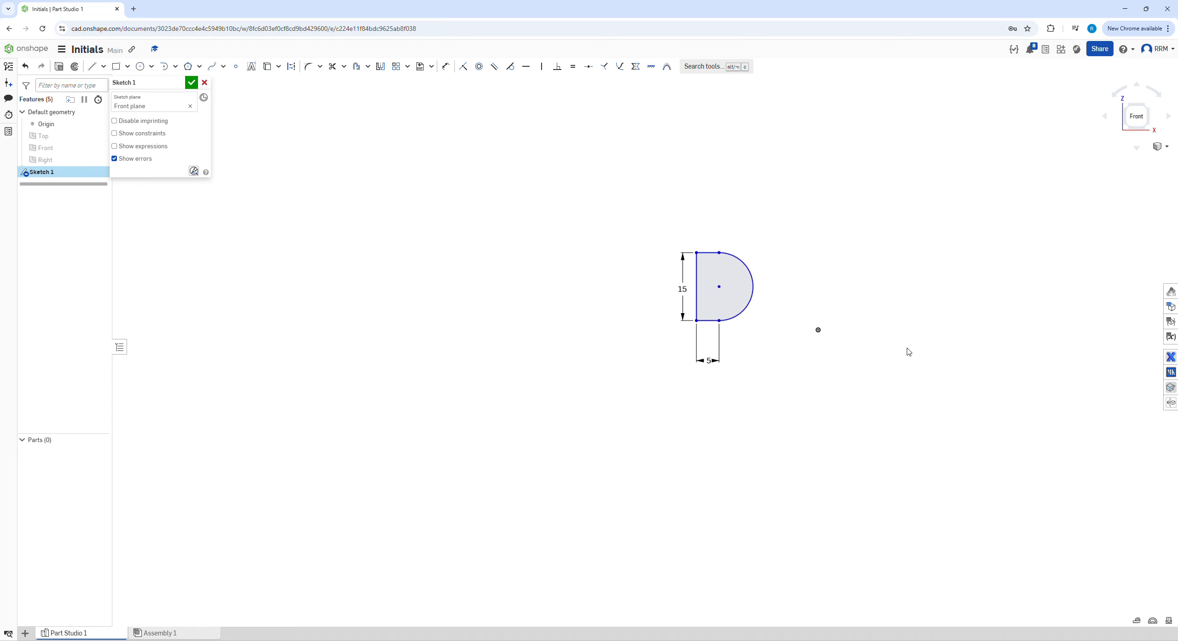
scroll(899, 349, "up", 4)
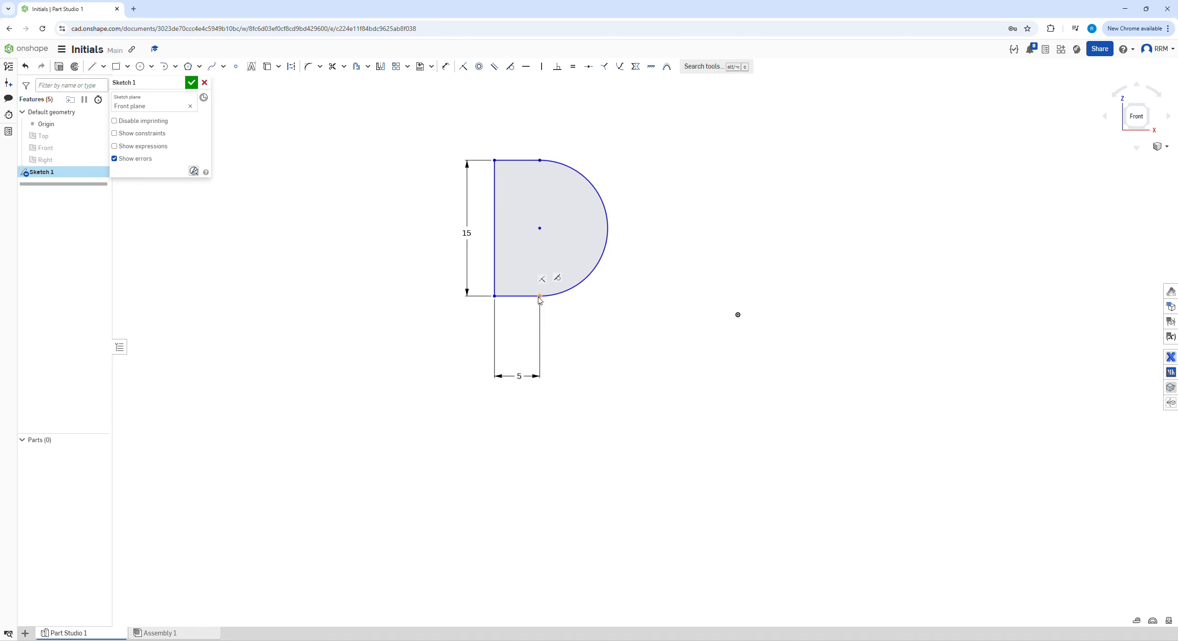
Step: Align the arc's lower endpoint horizontally with the origin and slide the D profile closer to it
left_click(540, 297)
left_click(738, 315)
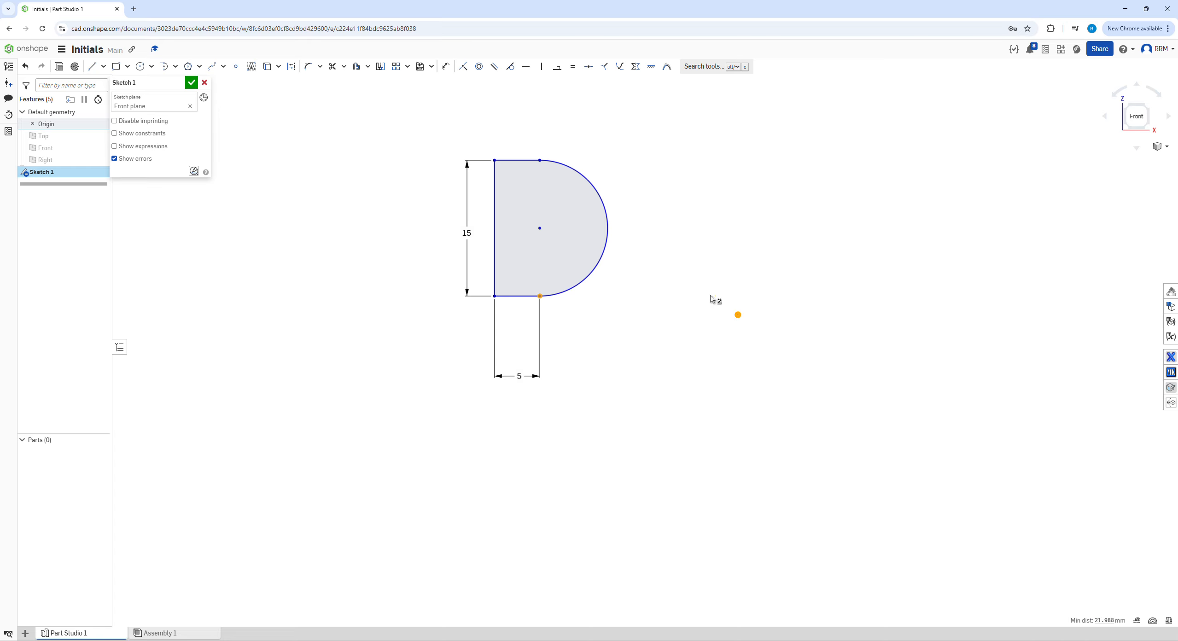
left_click(527, 66)
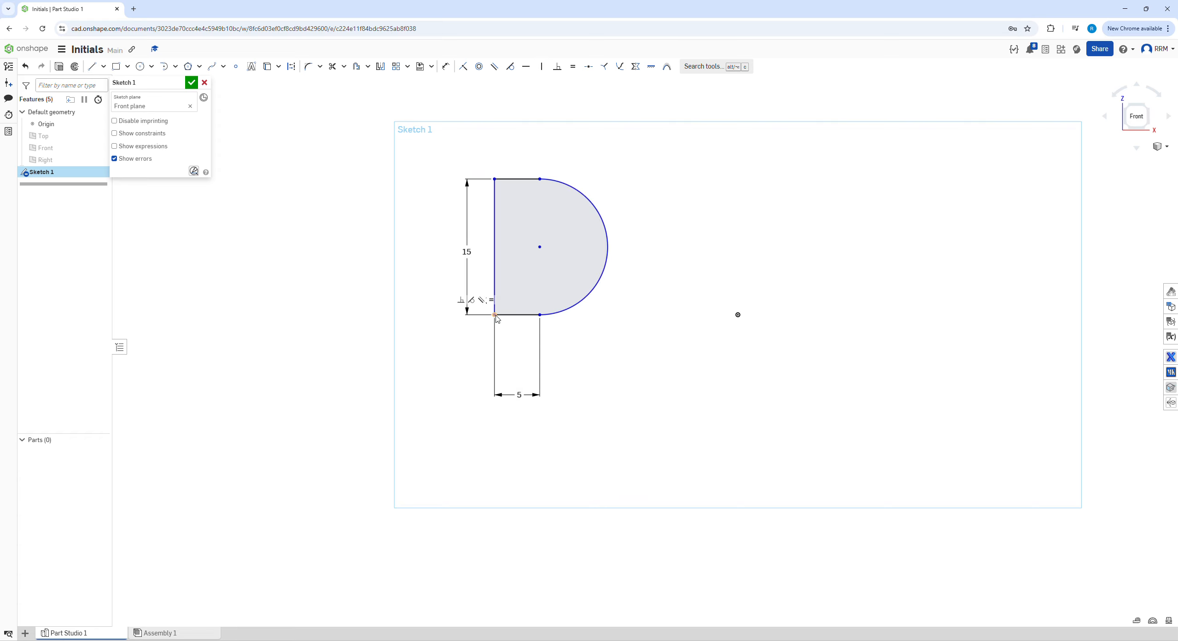
left_click_drag(528, 322, 517, 290)
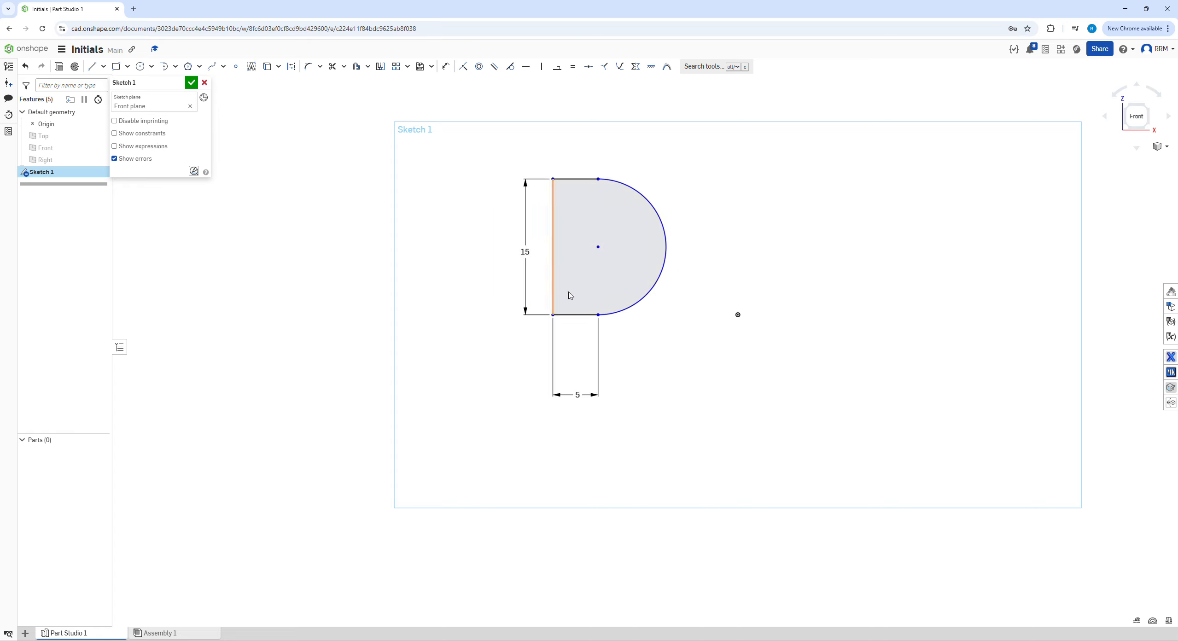
Step: Dimension the horizontal distance from the D's vertical line to the origin to 20 mm
key("u")
left_click(553, 290)
left_click(738, 314)
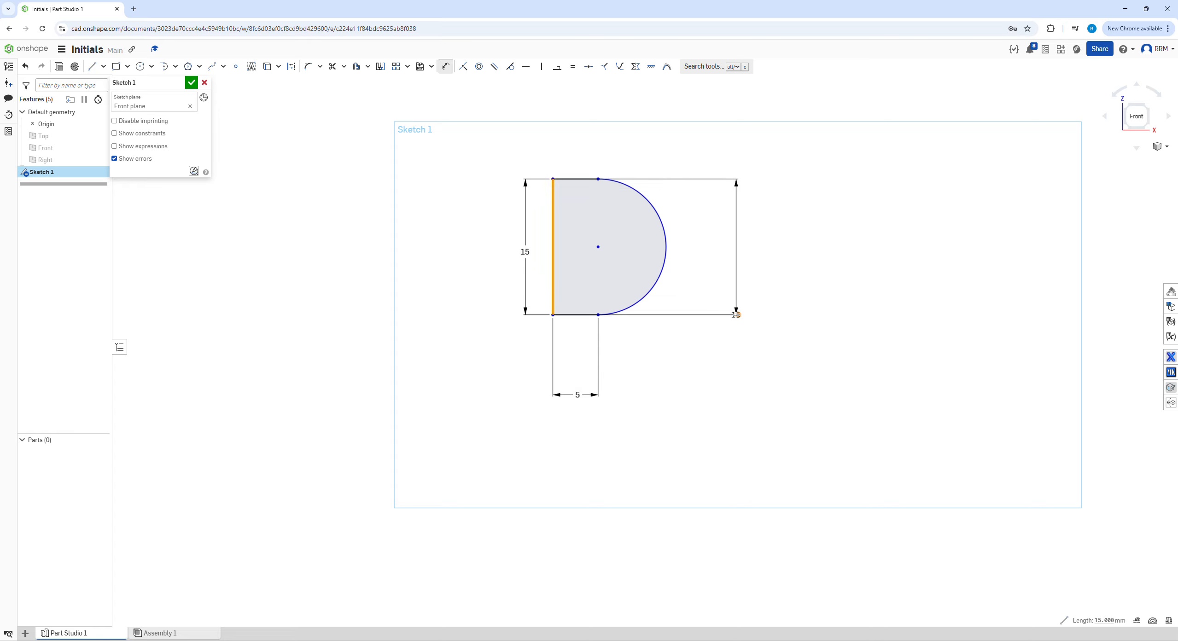
left_click(697, 346)
left_click(655, 449)
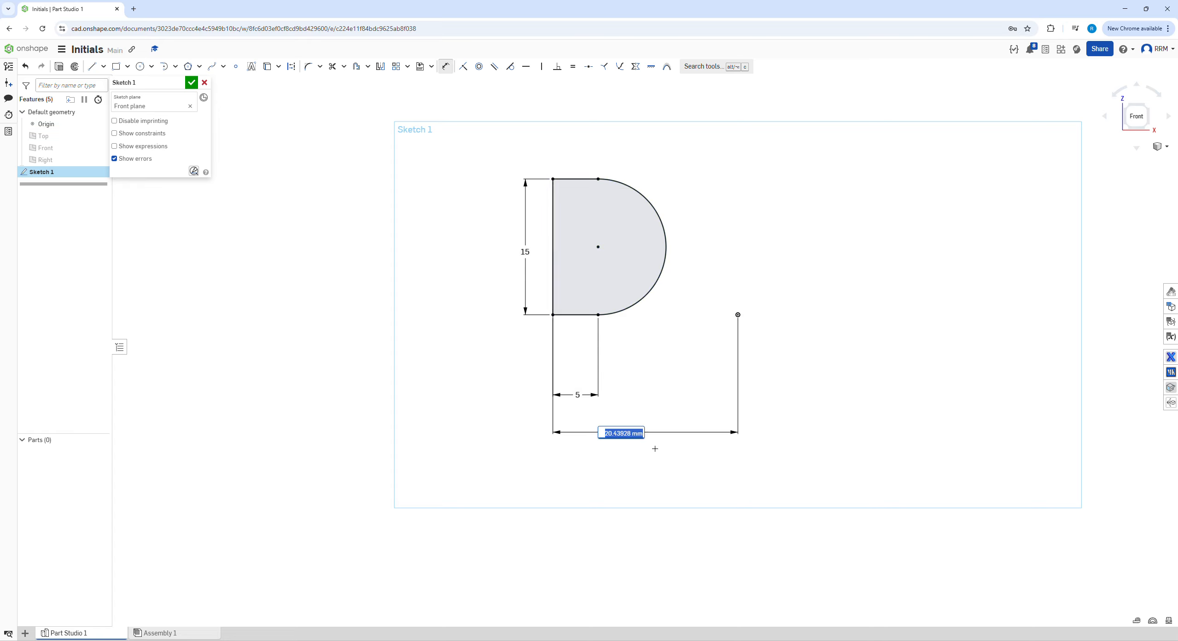
type("20")
key("Return")
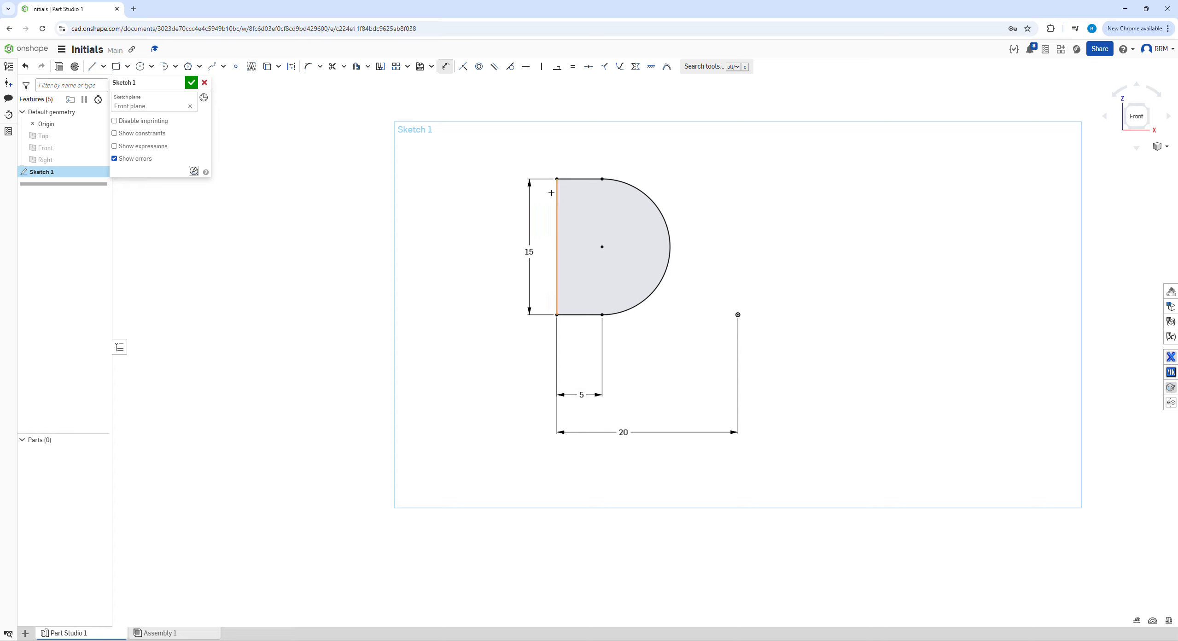
Step: Offset all four edges of the D outline inward by 3 mm
left_click(356, 66)
left_click(639, 194)
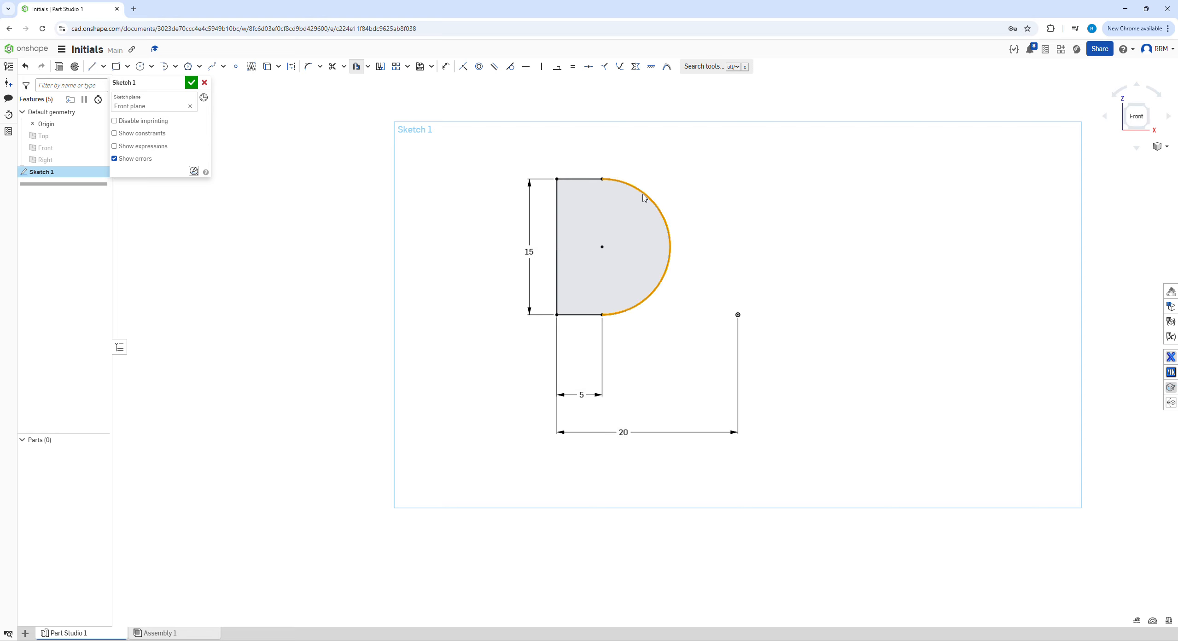
left_click(594, 179)
left_click(557, 206)
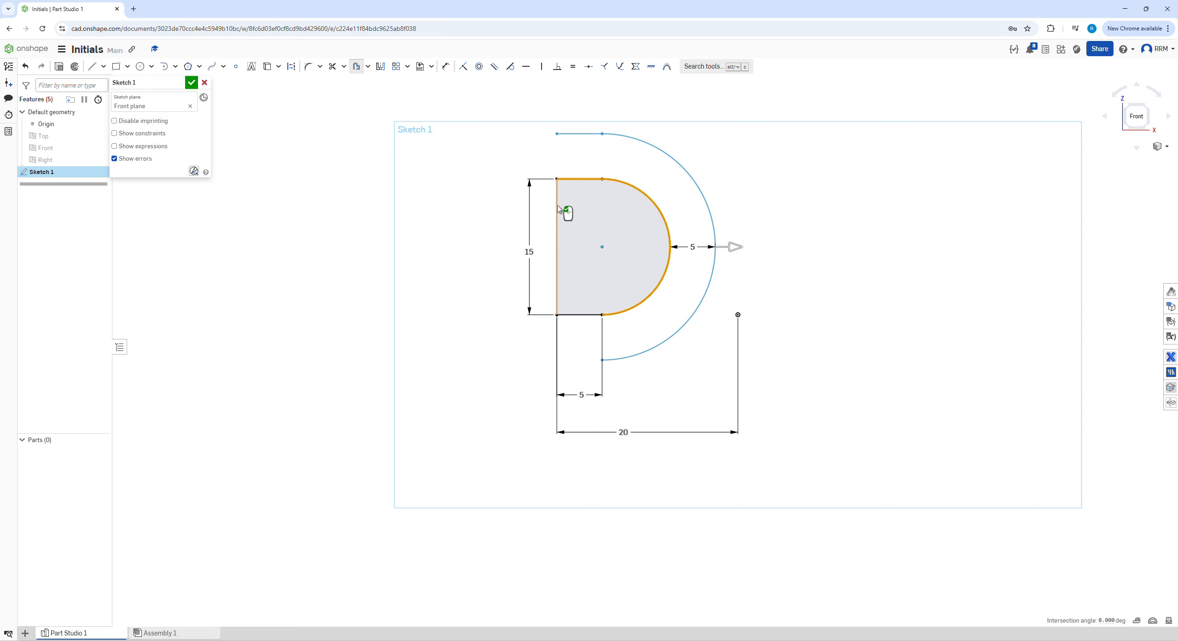
left_click(586, 315)
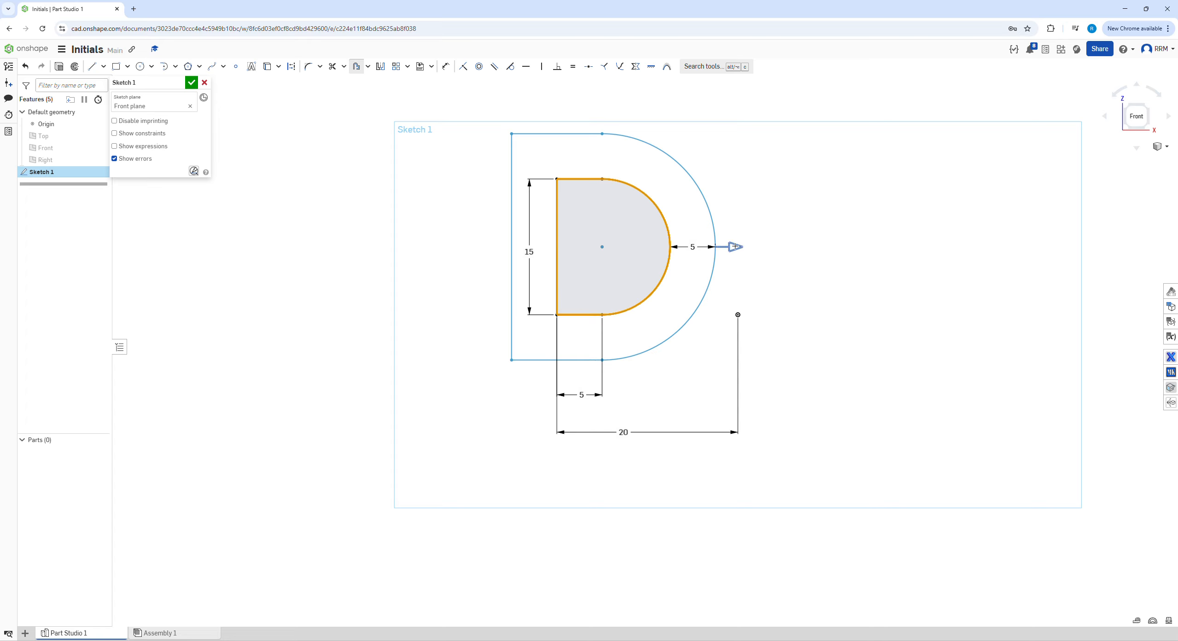
left_click(734, 249)
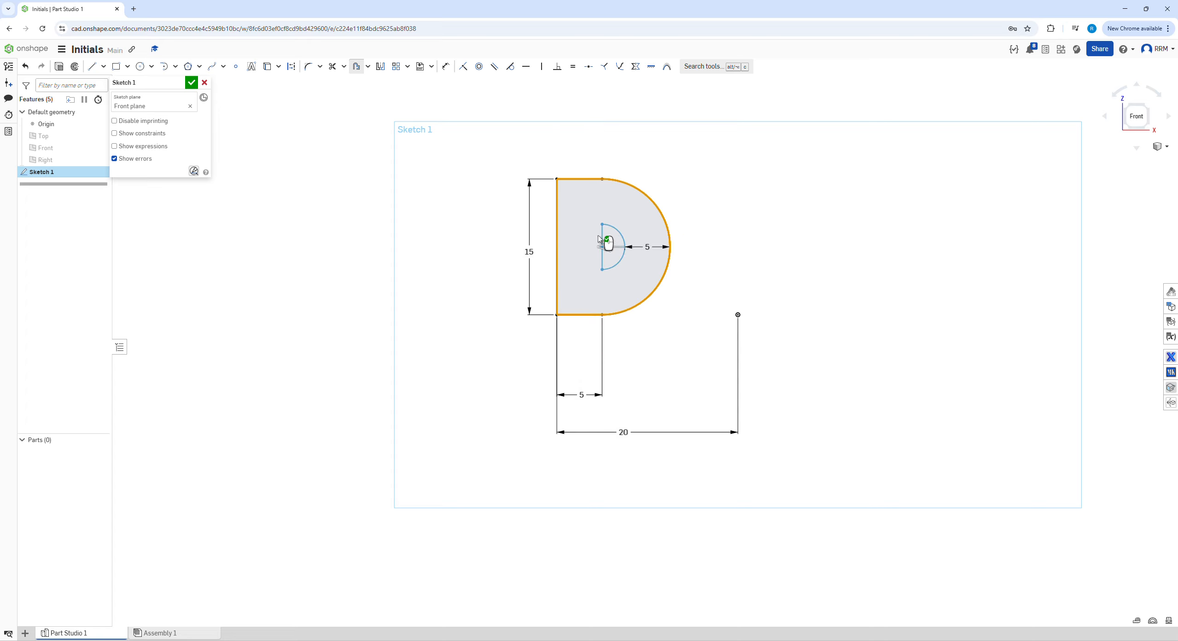
left_click(645, 247)
type("3")
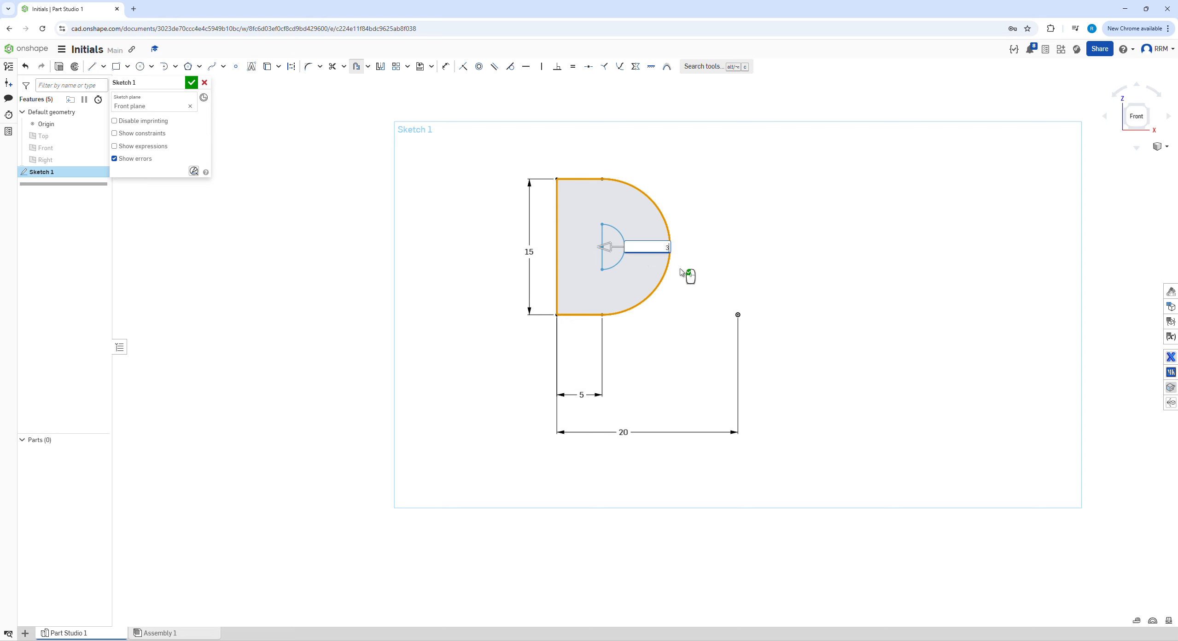
key("Return")
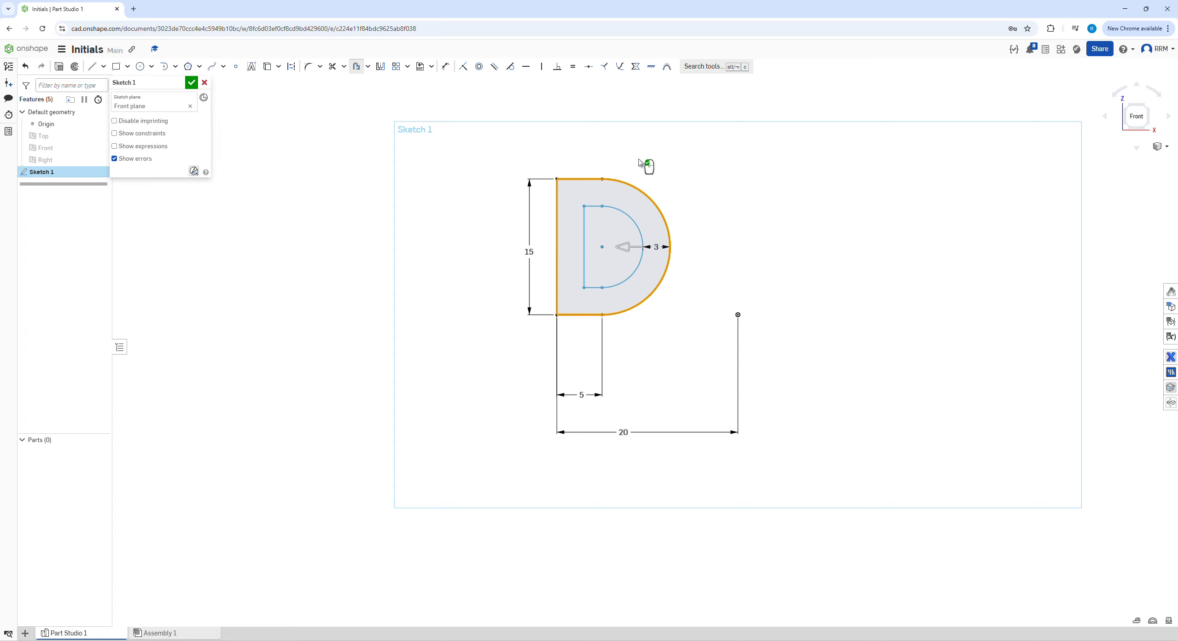
Step: Finish the inward offset and set the D's short horizontal edge length to 3 mm
left_click(718, 245)
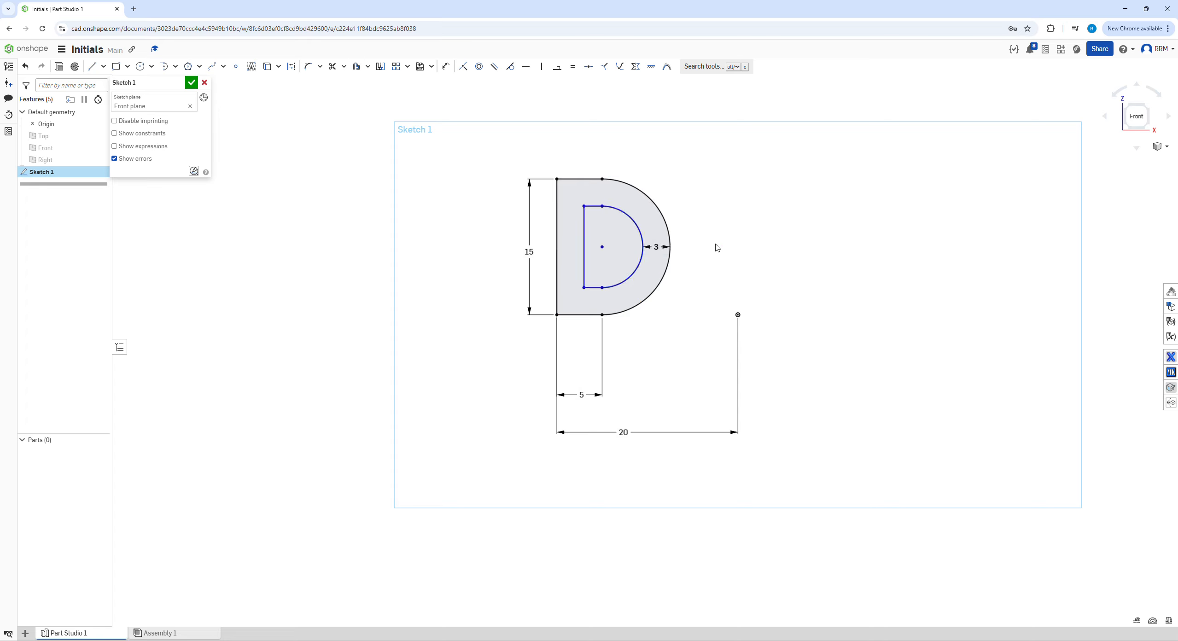
double_click(582, 394)
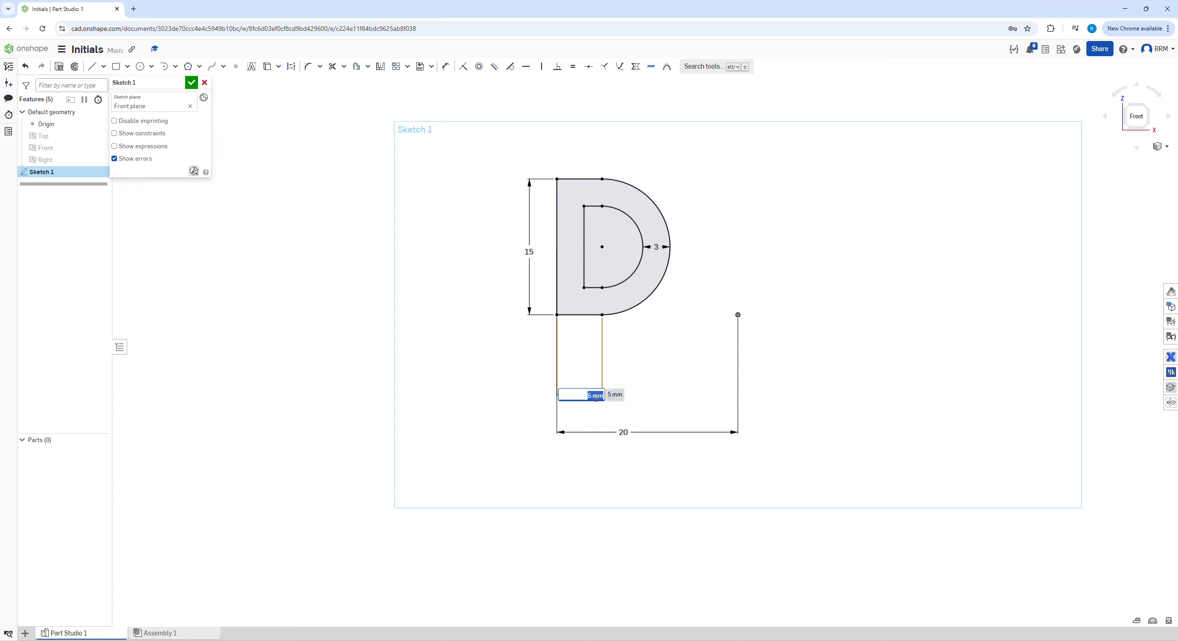
type("3")
key("Return")
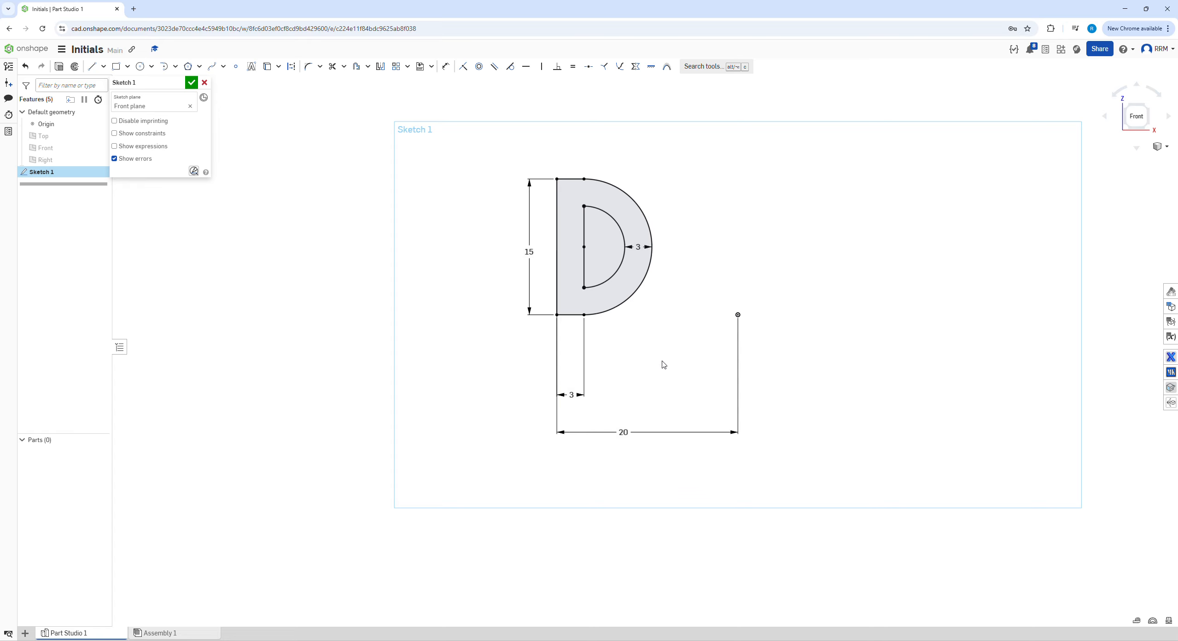
Step: Sketch two separate rectangles for a T: a stem about 4 by 12.8 mm and, above it, a bar about 16.8 by 4 mm
left_click(117, 68)
mouse_move(691, 305)
left_mouse_down()
mouse_move(742, 205)
mouse_move(728, 190)
left_mouse_up()
left_click_drag(638, 134, 791, 170)
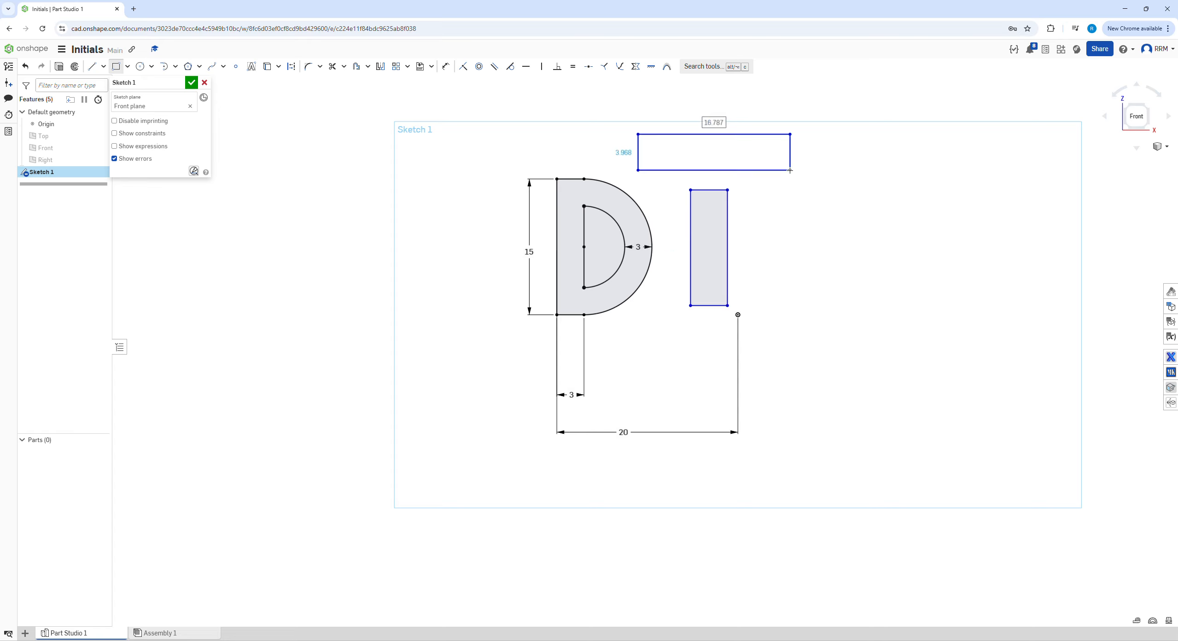
key("Escape")
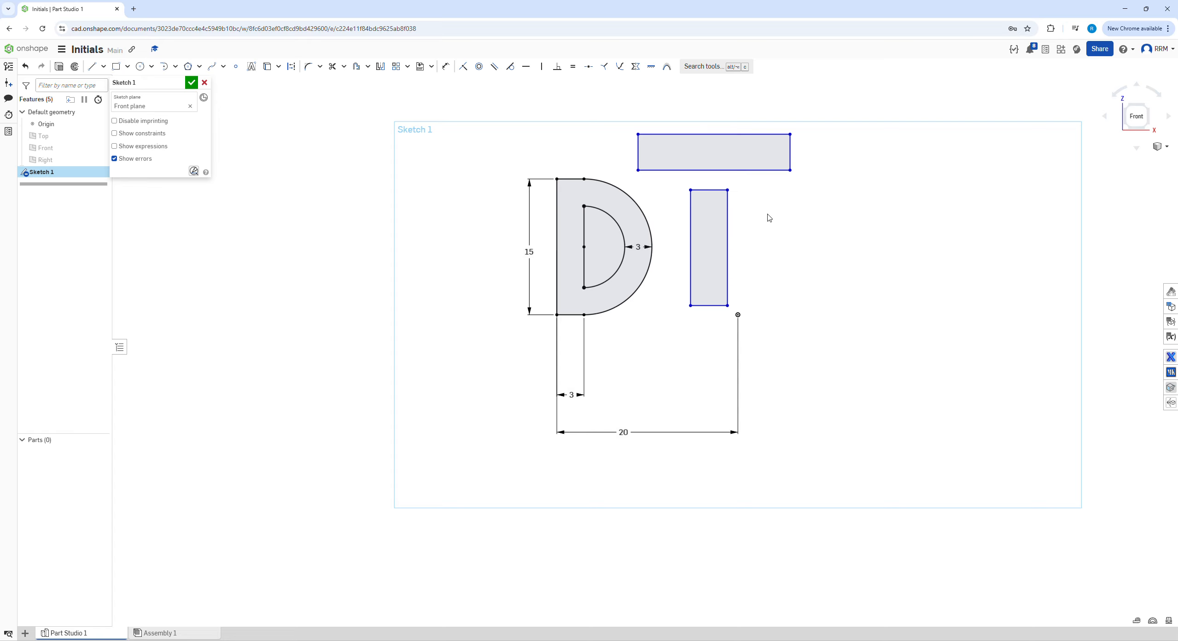
Step: Make the bar's lower edge coincident with the stem's upper edge
left_click(712, 170)
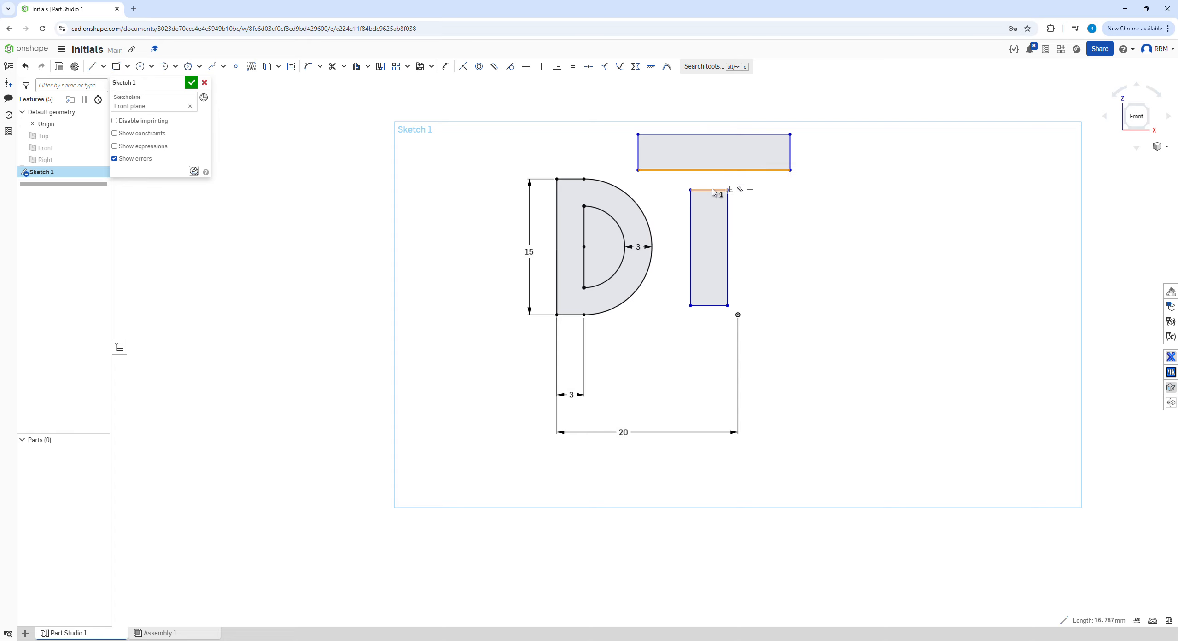
left_click(712, 189)
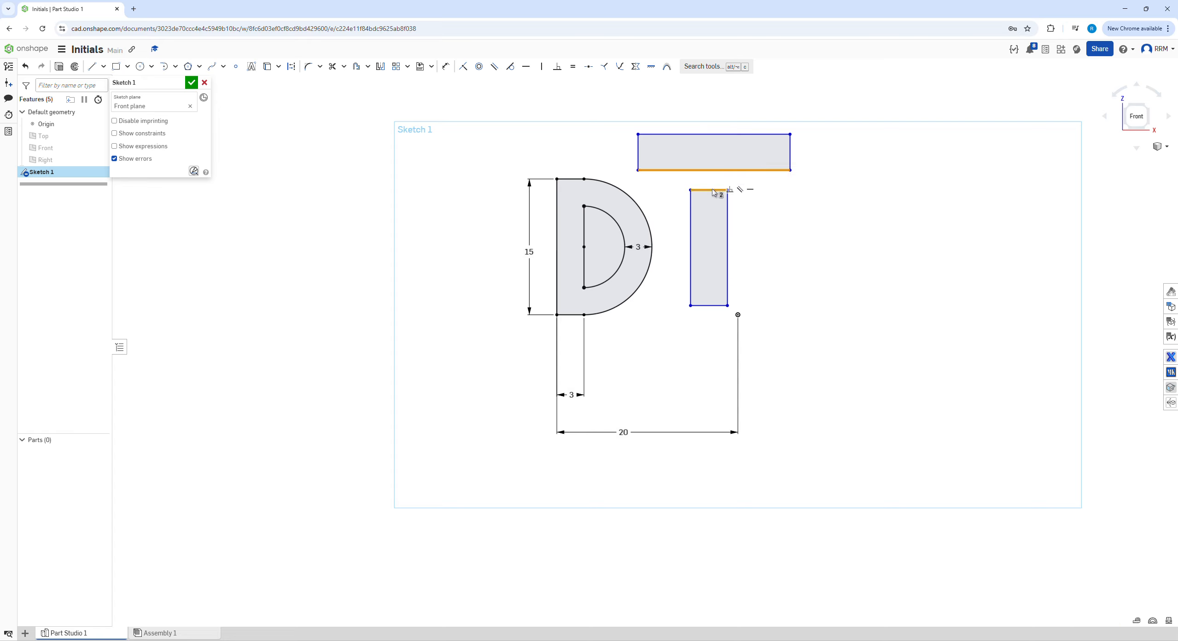
left_click(463, 67)
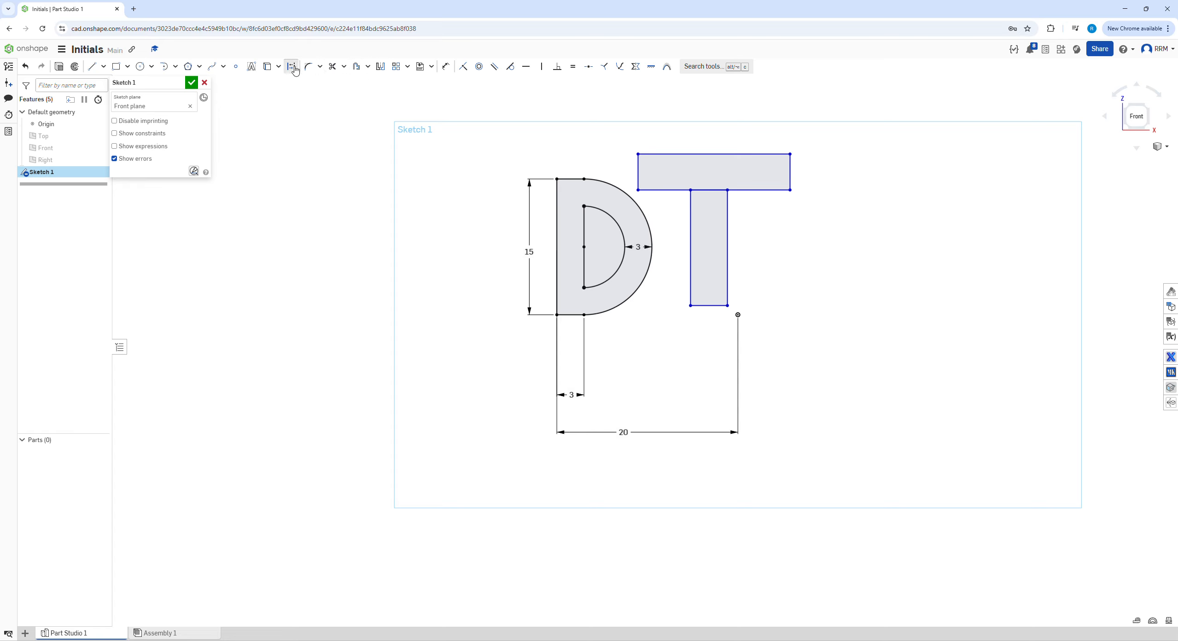
Step: Try to convert the bar's lower edge to construction geometry
left_click(713, 195)
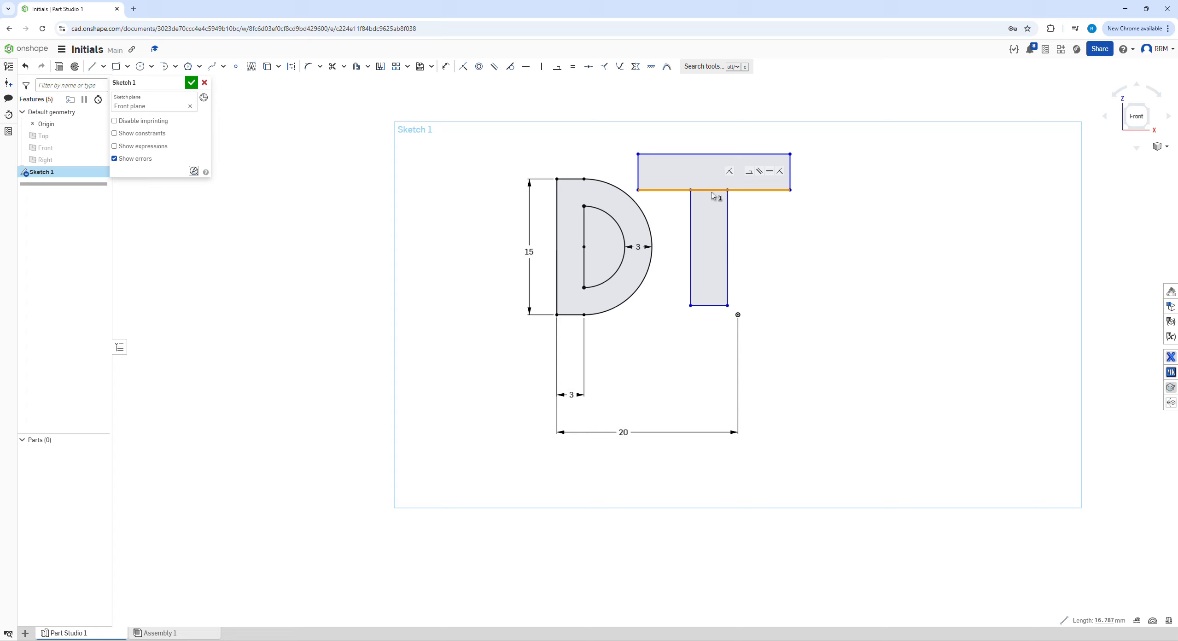
left_click(774, 175)
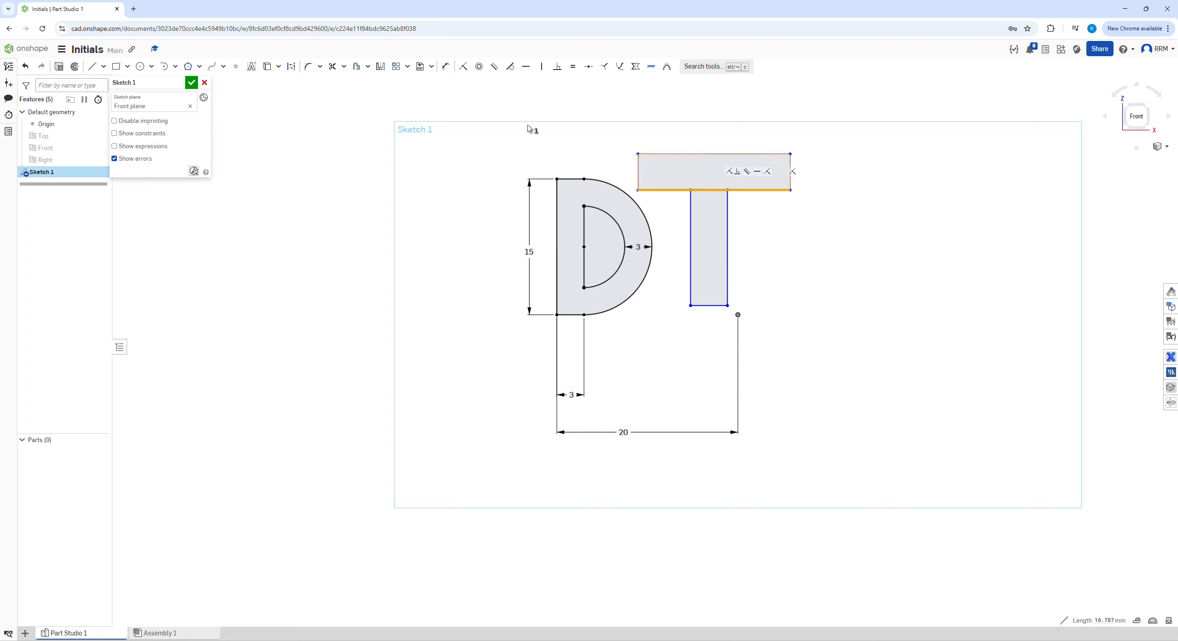
left_click(292, 67)
scroll(712, 194, "up", 1)
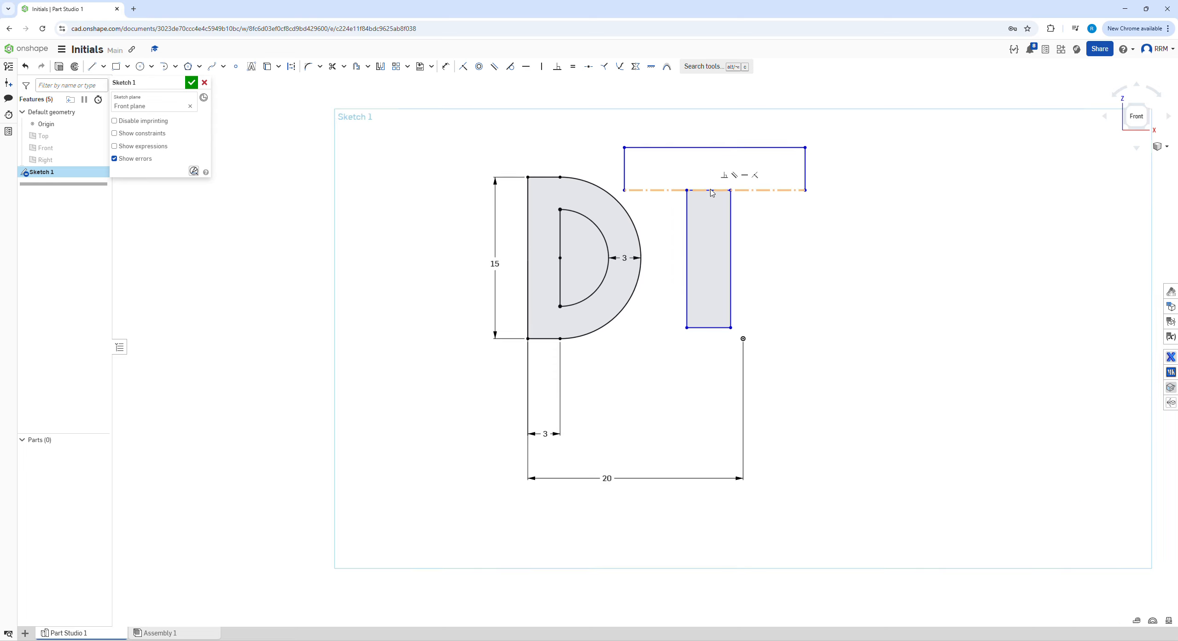
scroll(712, 192, "up", 7)
left_click(721, 205)
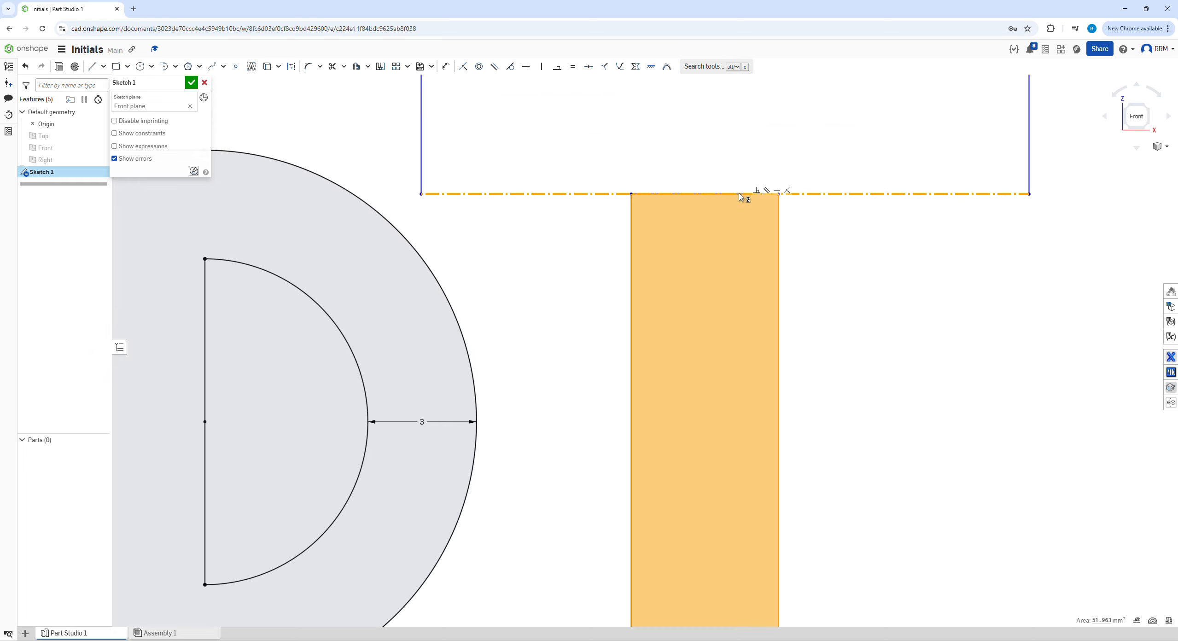
scroll(823, 255, "down", 5)
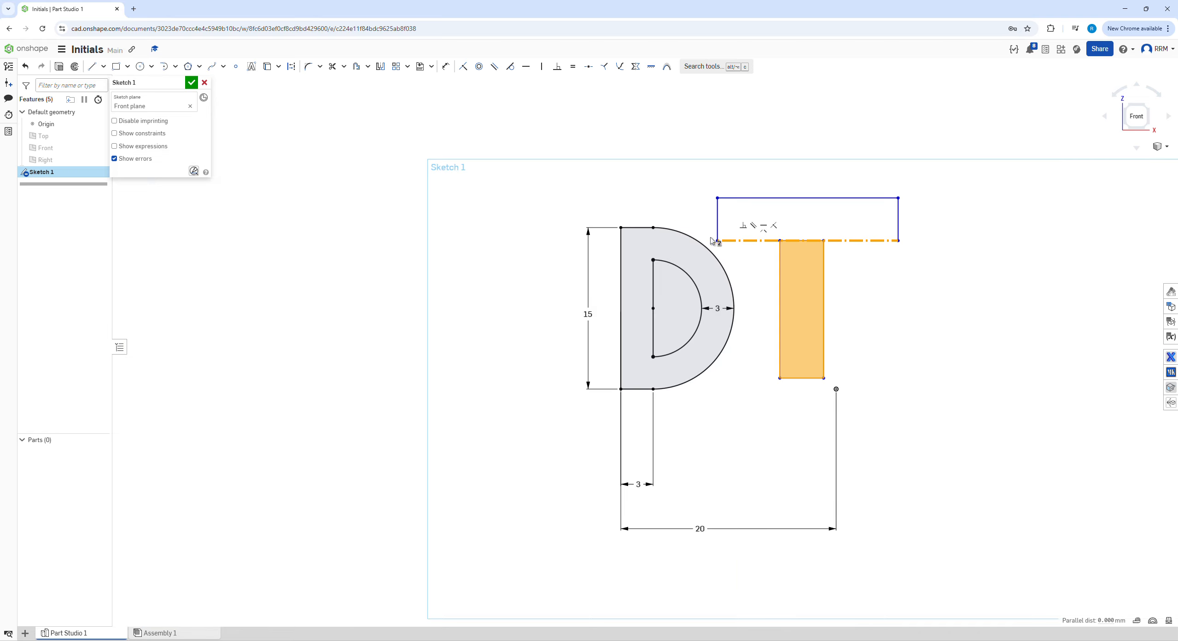
key("Escape")
key("ctrl+z")
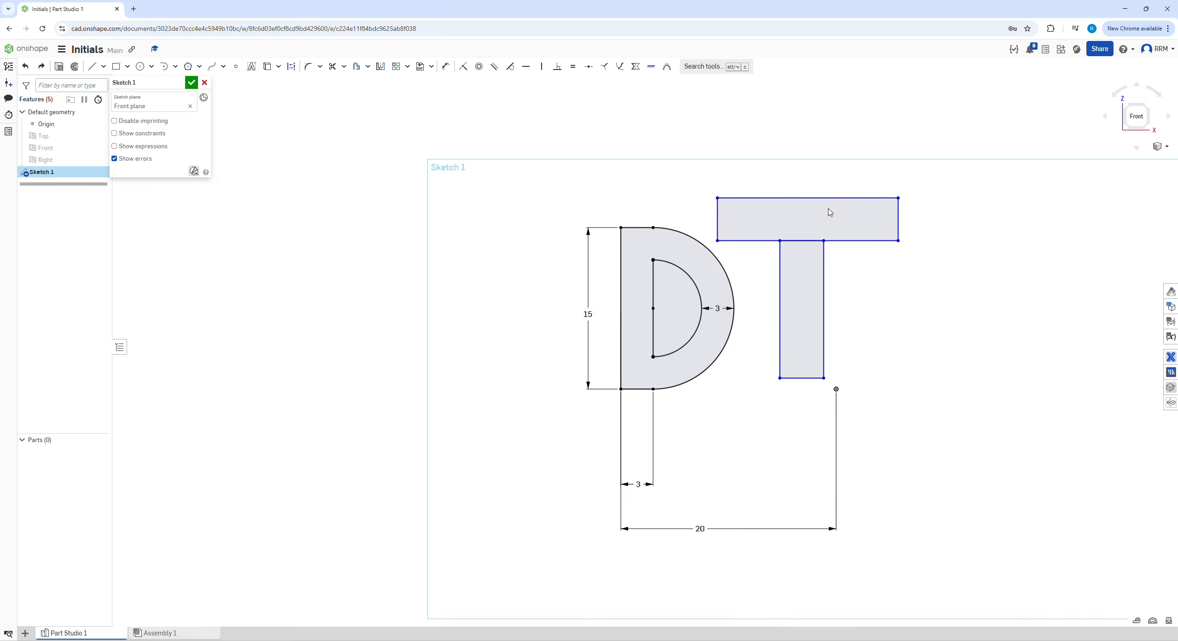
Step: Trim away the shared edge between the bar and stem to form one continuous T outline
left_click(332, 66)
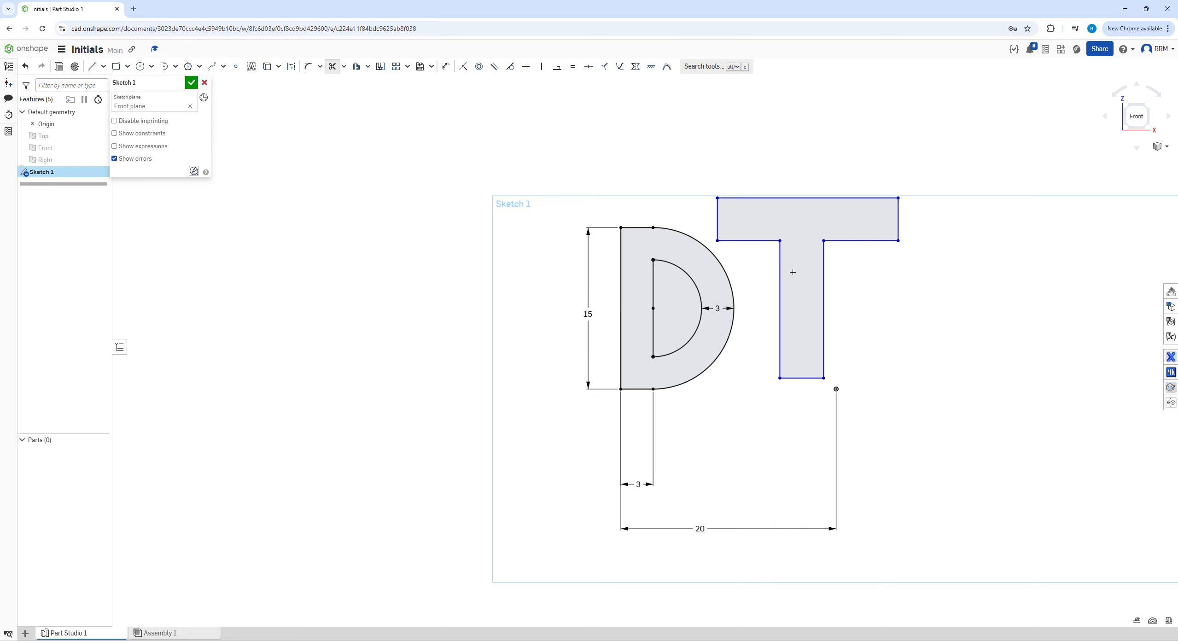
mouse_move(793, 272)
middle_mouse_down()
mouse_move(821, 275)
mouse_move(755, 266)
middle_mouse_up()
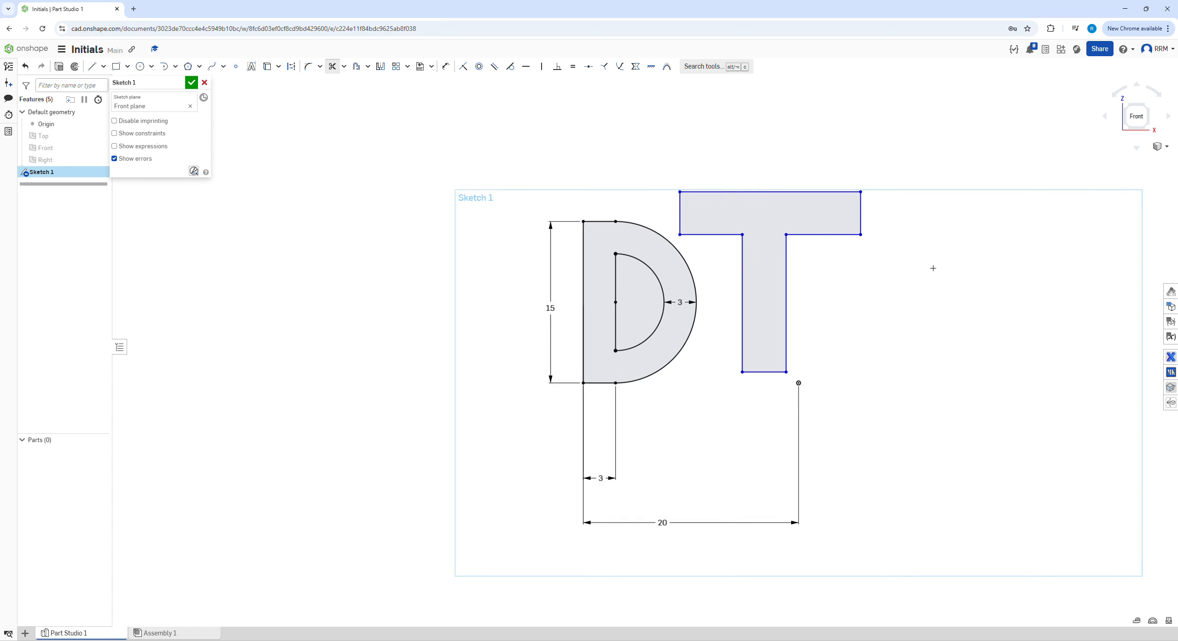
Step: Dimension the T's stem to 3 mm wide and 12 mm tall
key("d")
left_click(765, 372)
left_click(765, 394)
type("3")
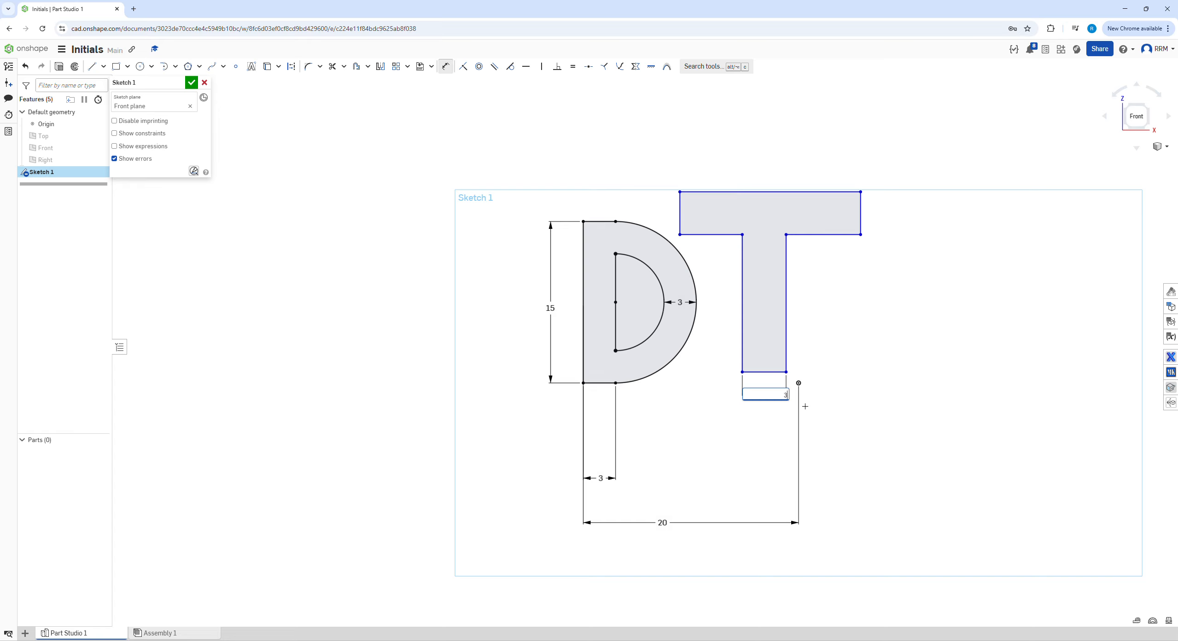
key("Return")
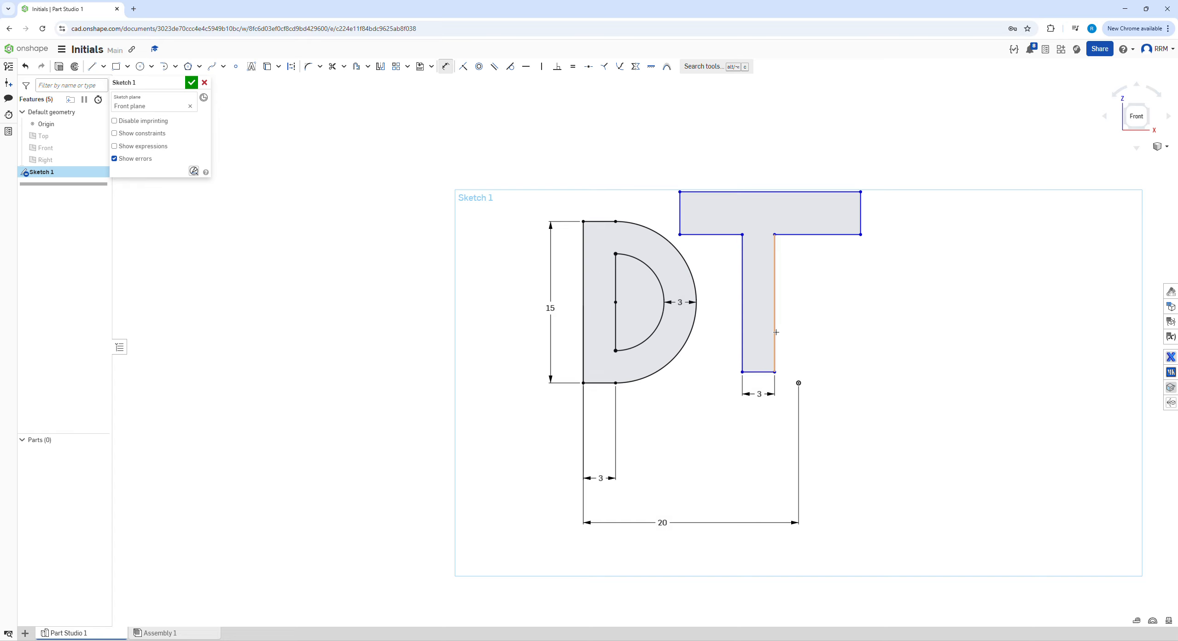
left_click(775, 304)
left_click(825, 328)
type("12")
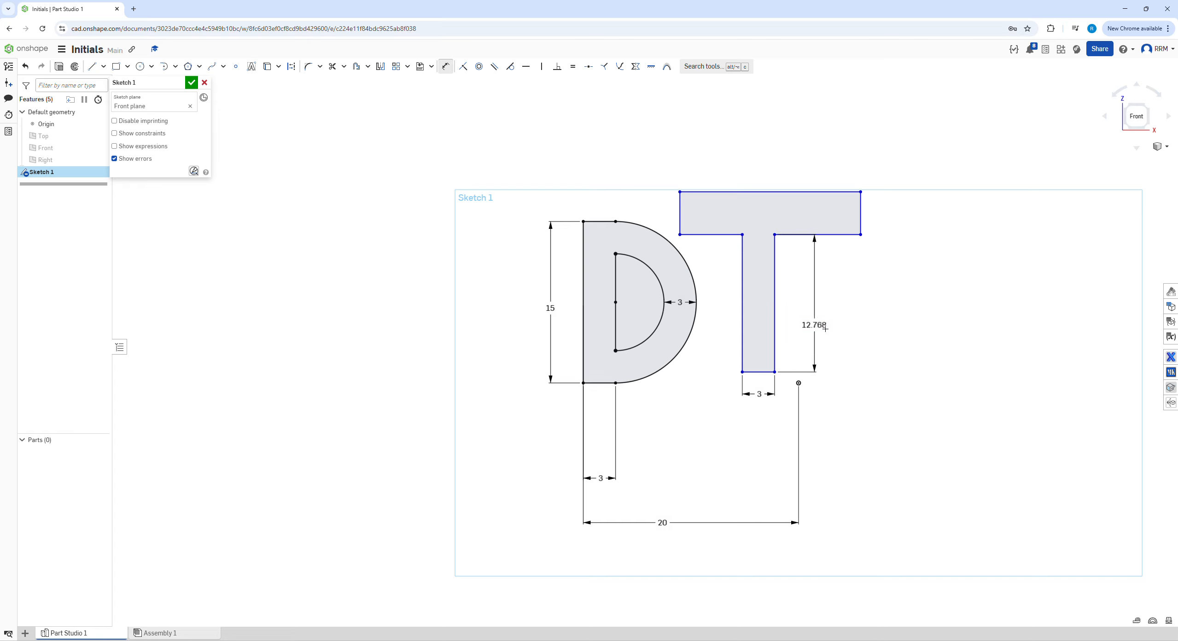
key("Return")
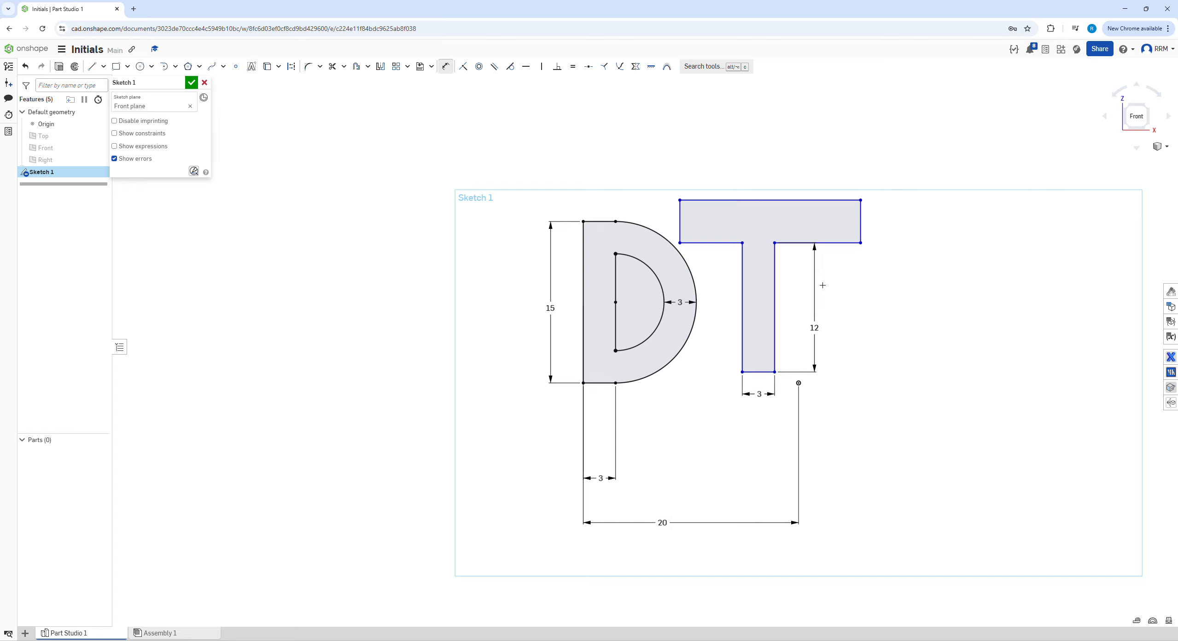
Step: Dimension the T bar's right underside edge to 6 mm and make the left underside edge equal to it
left_click(830, 243)
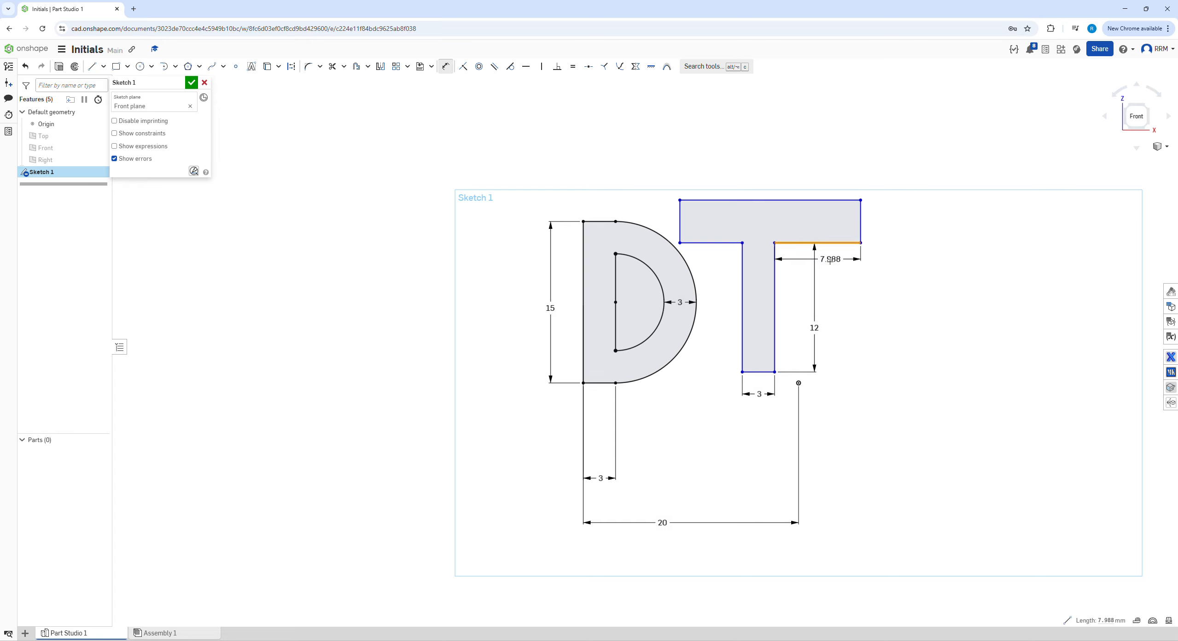
left_click(830, 267)
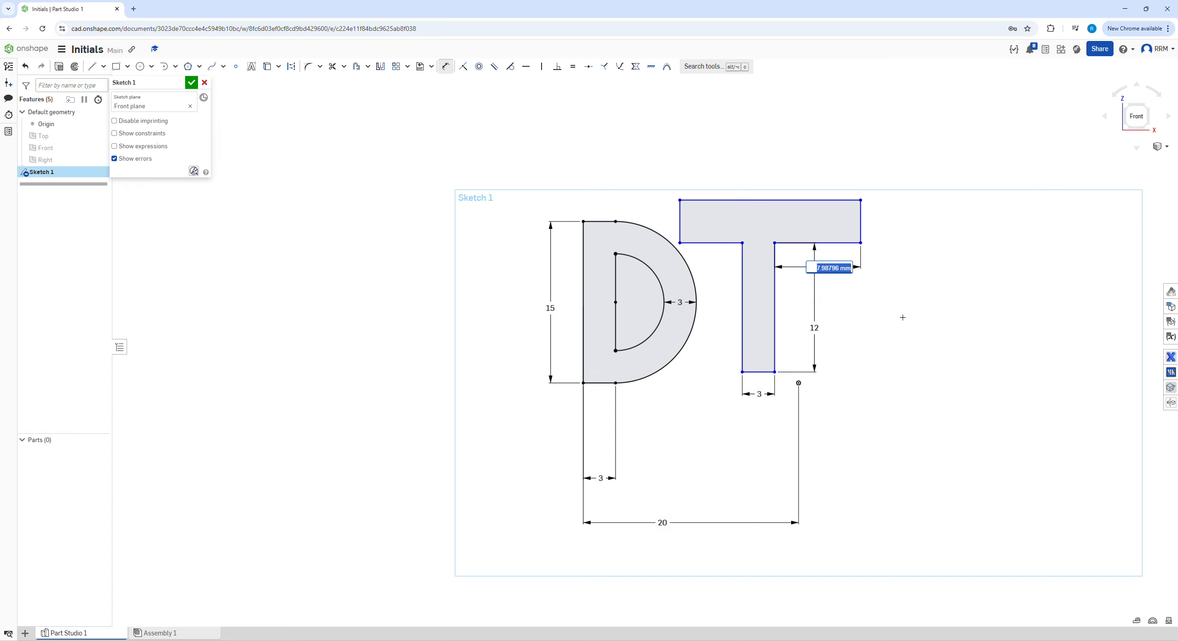
type("6")
key("Return")
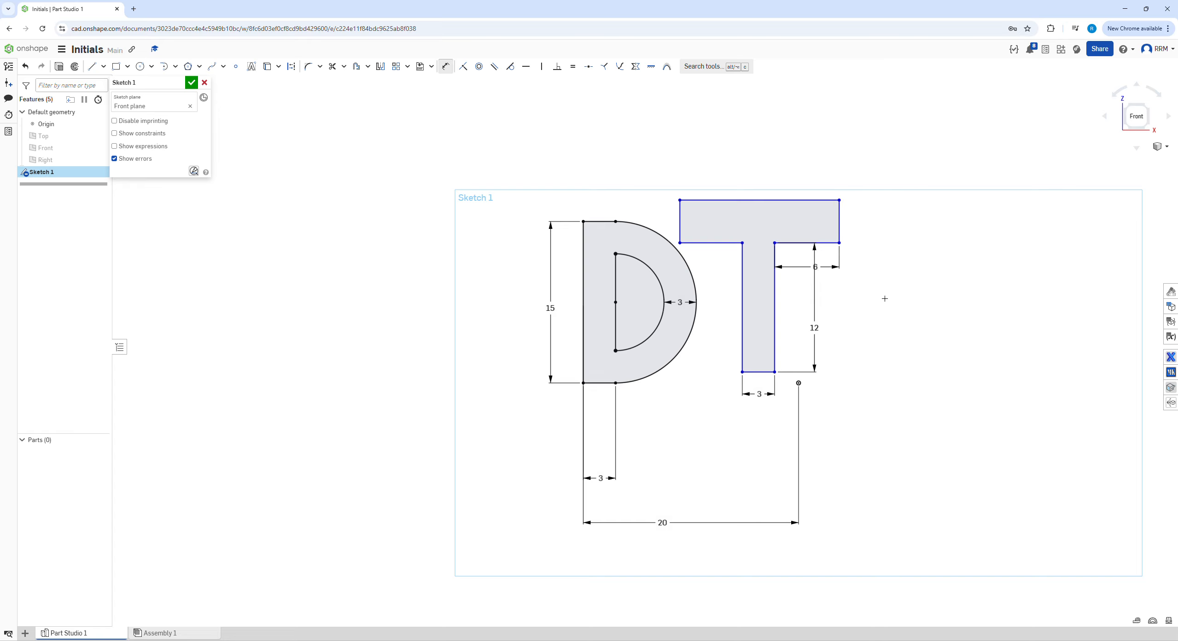
key("Escape")
left_click(804, 243)
left_click(721, 243)
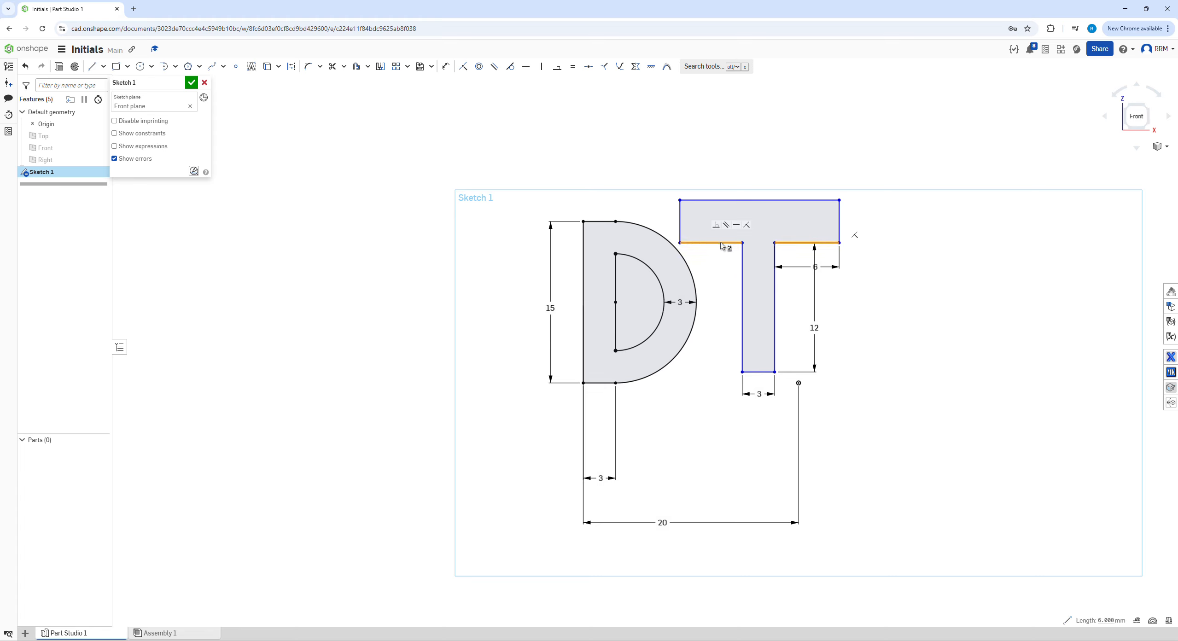
left_click(573, 68)
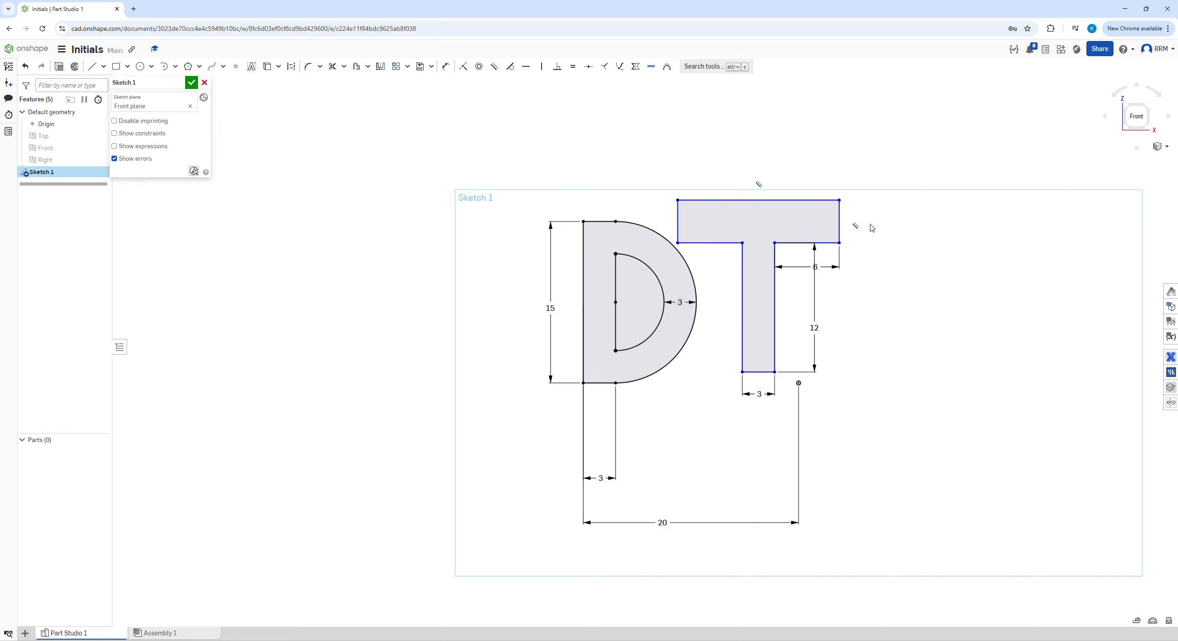
Step: Dimension the thickness of the T's bar to 3 mm
key("d")
left_click(840, 223)
left_click(875, 225)
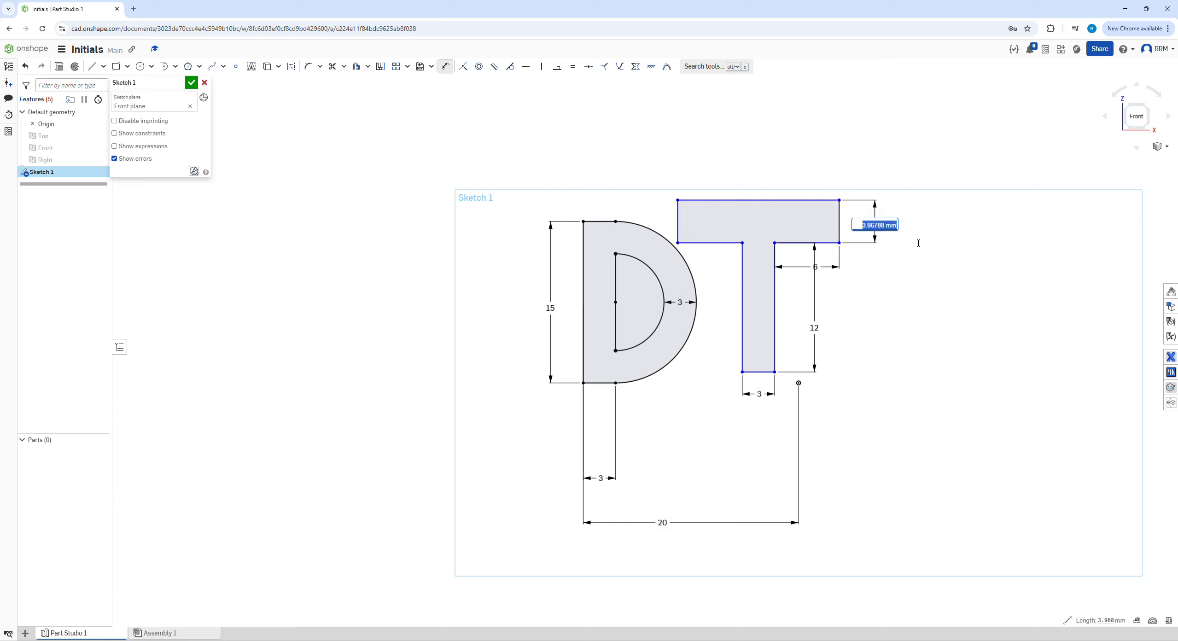
type("3")
key("Return")
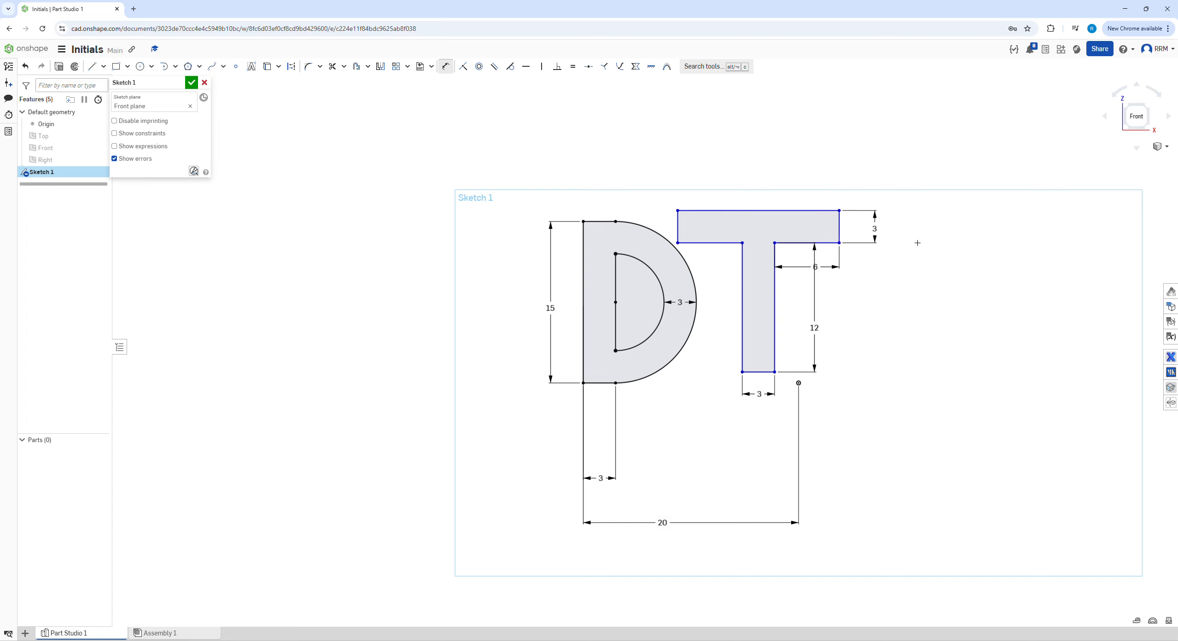
Step: Move the T up and away from the D, and constrain the stem's bottom edge midpoint to the origin
key("Escape")
mouse_move(677, 210)
left_mouse_down()
mouse_move(765, 256)
mouse_move(714, 196)
mouse_move(731, 179)
mouse_move(718, 179)
left_mouse_up()
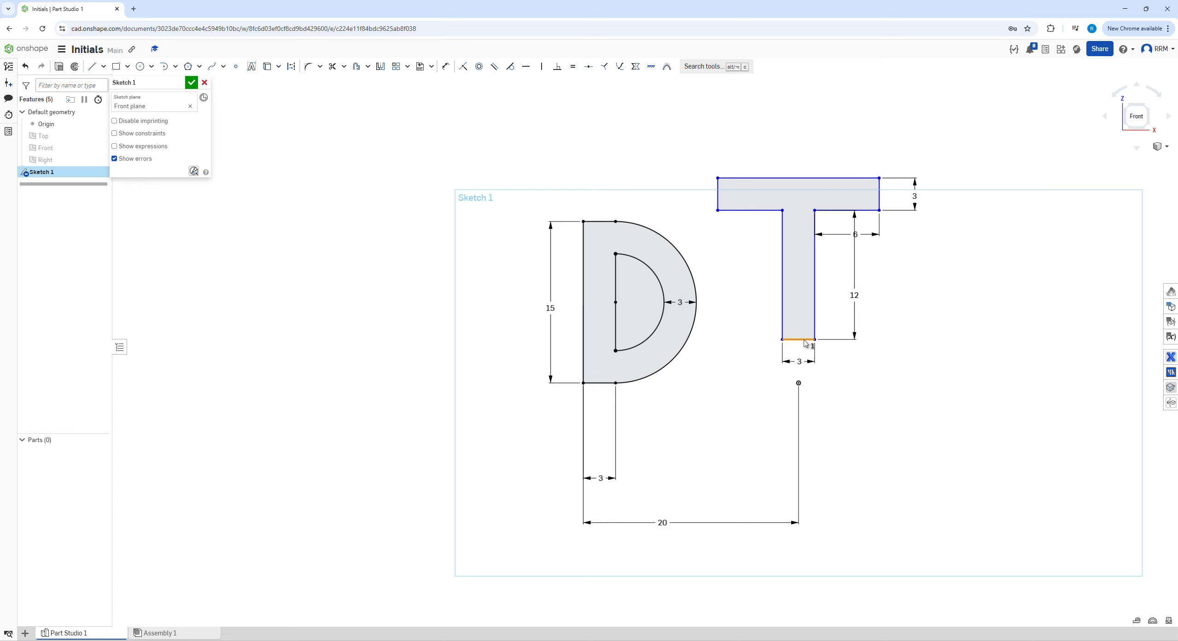
left_click(805, 341)
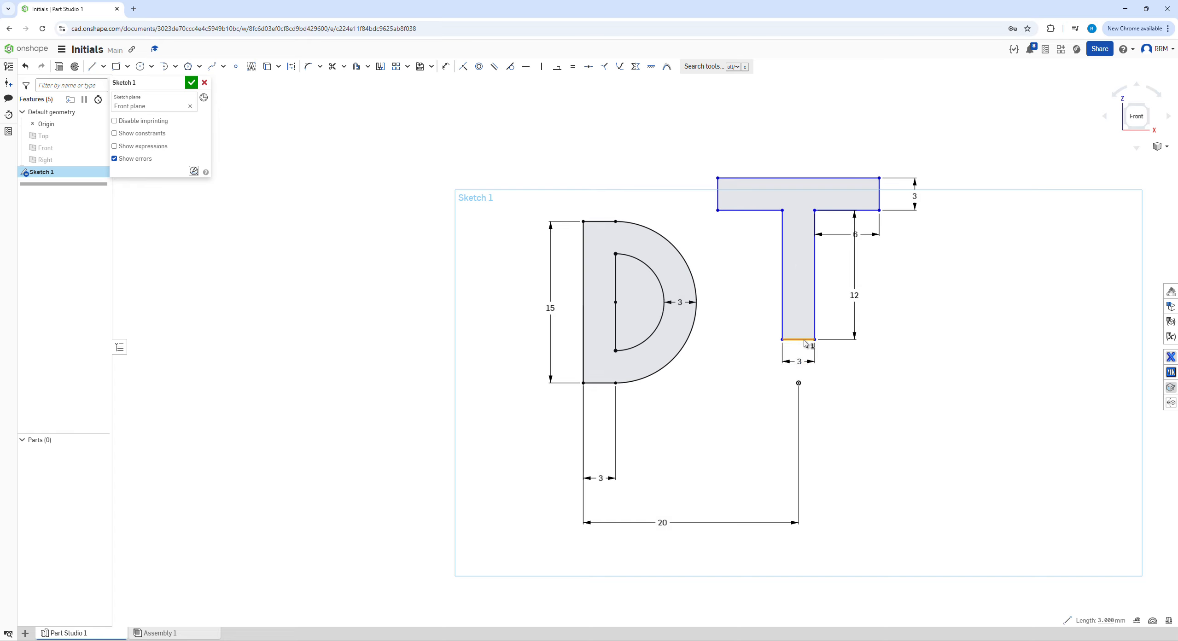
left_click(799, 383)
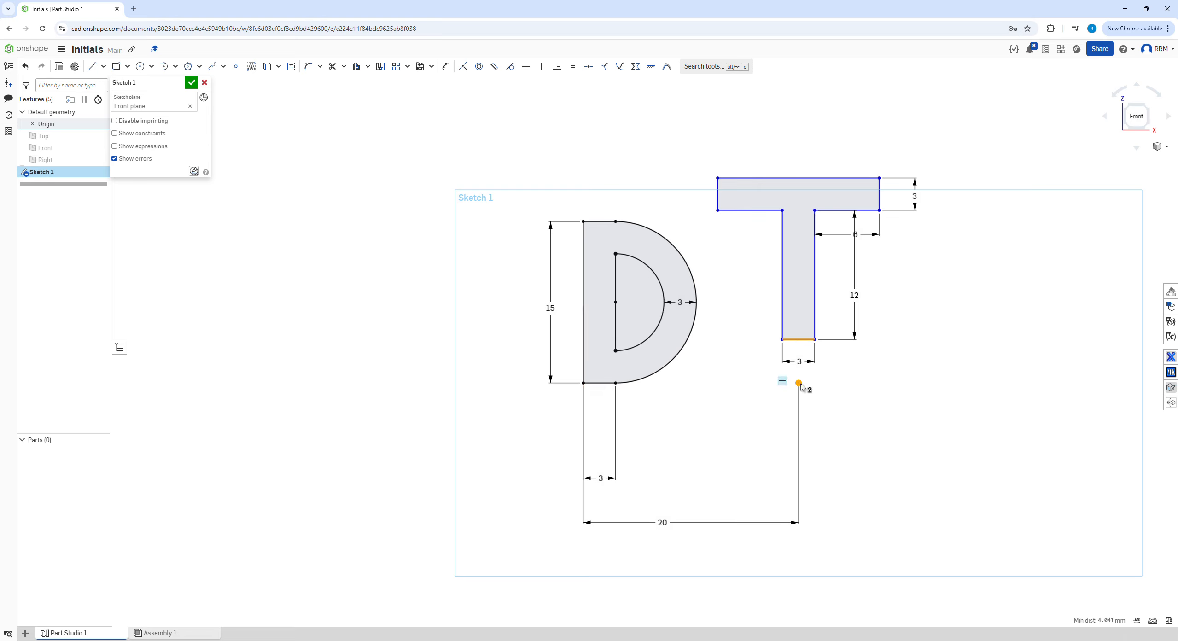
left_click(588, 67)
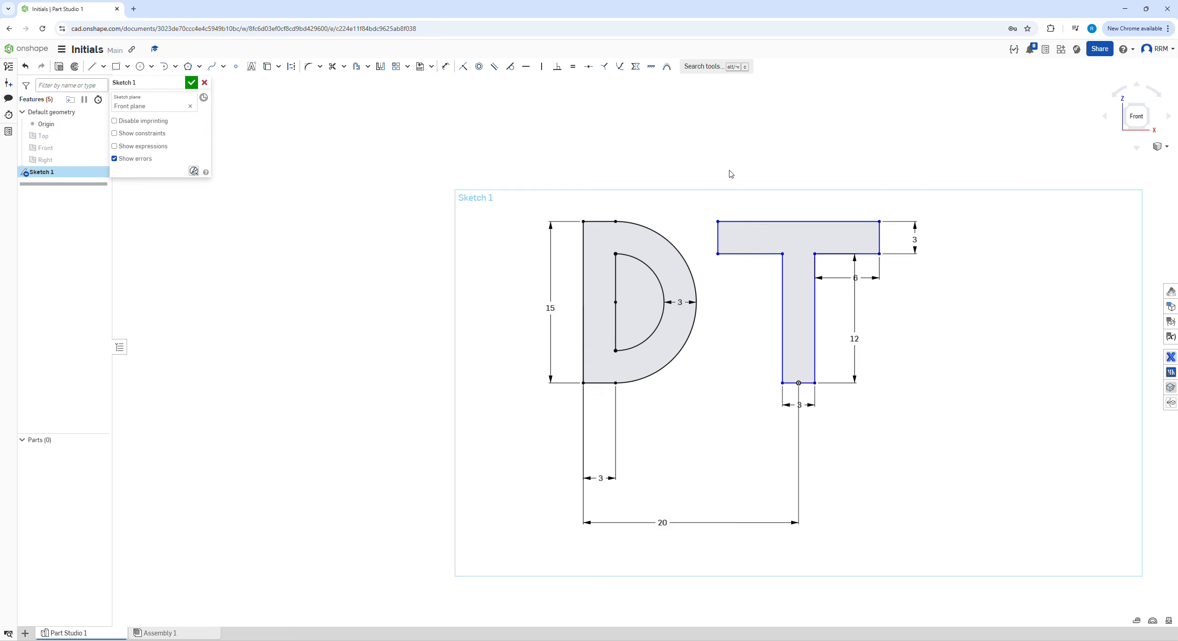
Step: Constrain the stem's bottom edge horizontal, moving the T's bar to test its remaining freedom
left_click_drag(719, 225, 810, 290)
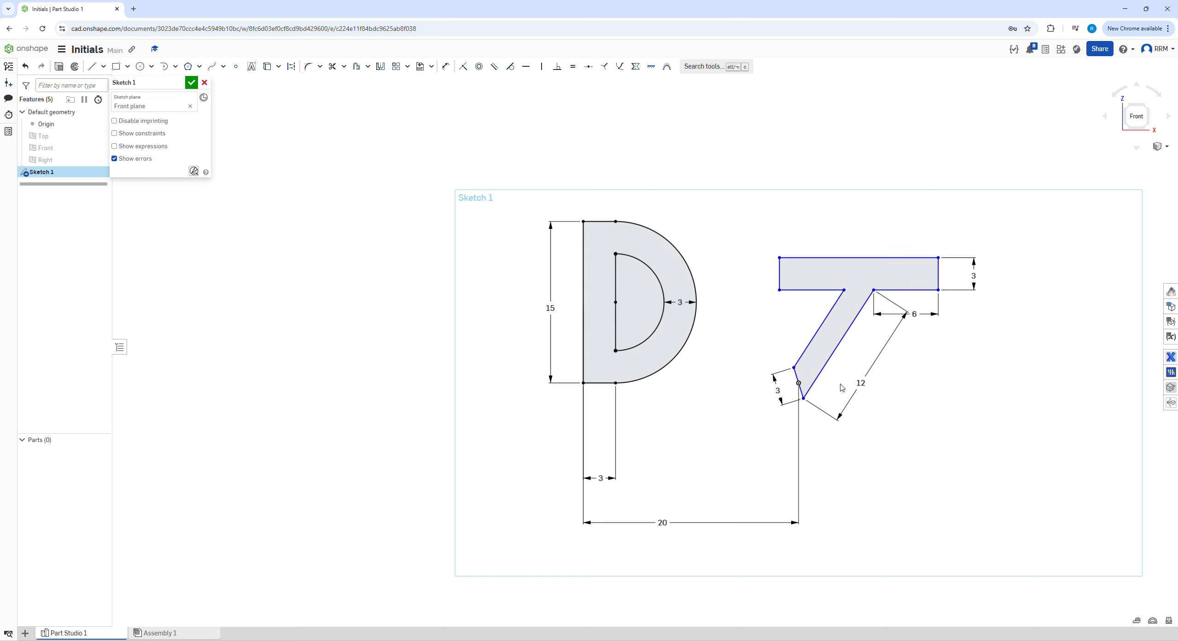
key("ctrl+z")
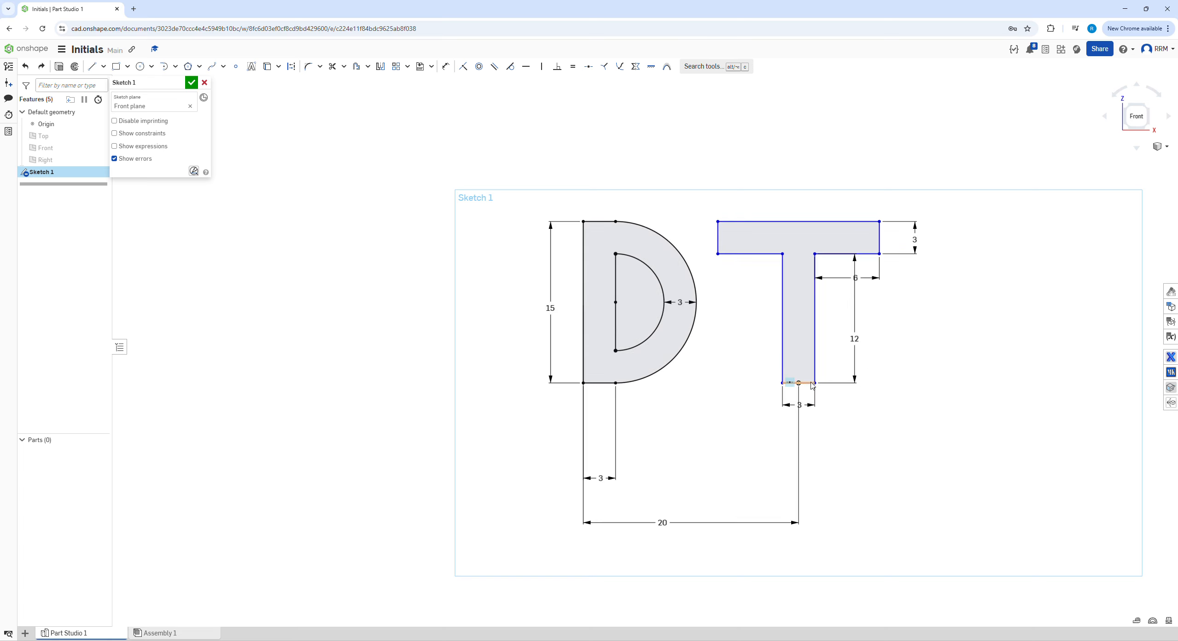
left_click(812, 386)
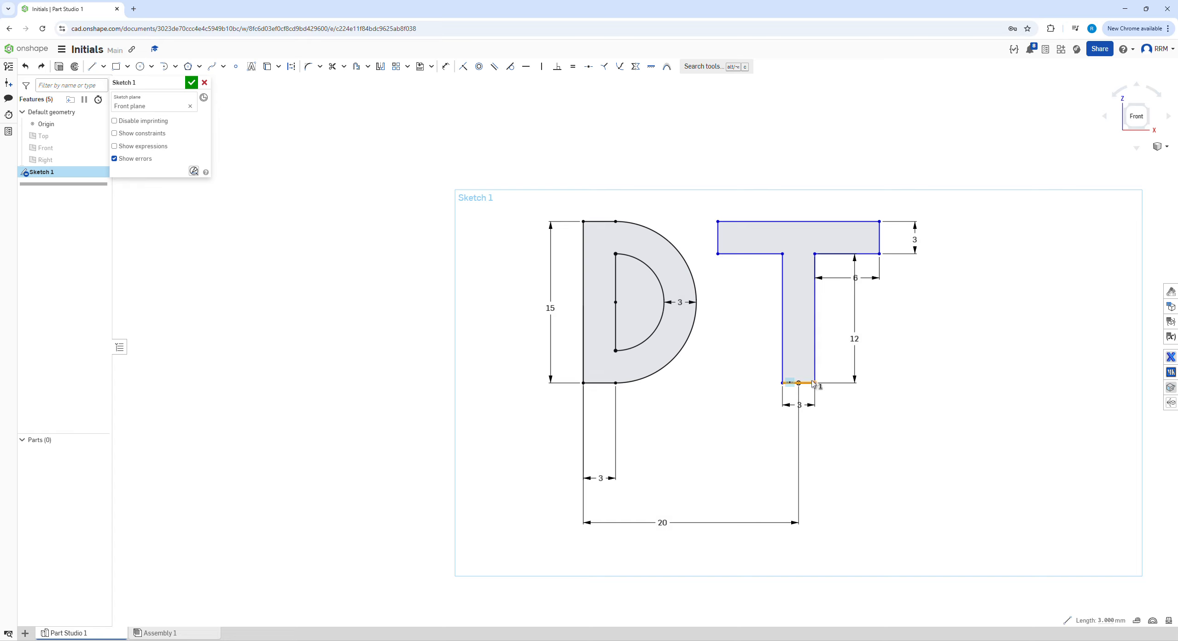
left_click(526, 67)
mouse_move(892, 239)
left_mouse_down()
mouse_move(897, 253)
mouse_move(855, 231)
mouse_move(900, 249)
left_mouse_up()
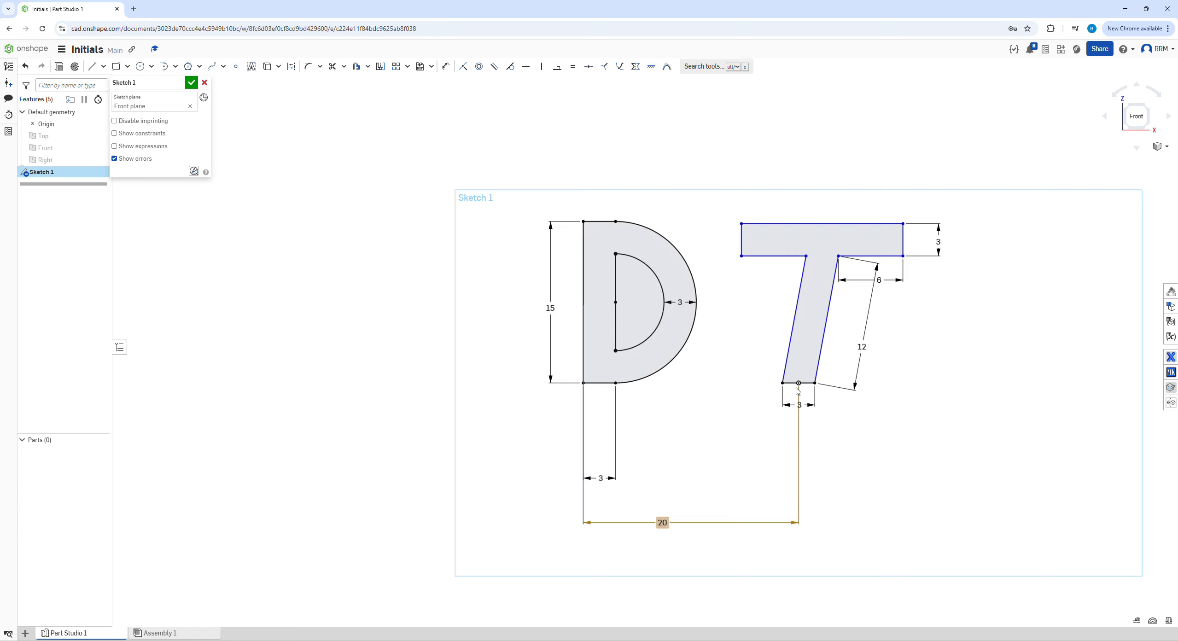
Step: Constrain the T stem's left edge perpendicular to its bottom edge
left_click(786, 376)
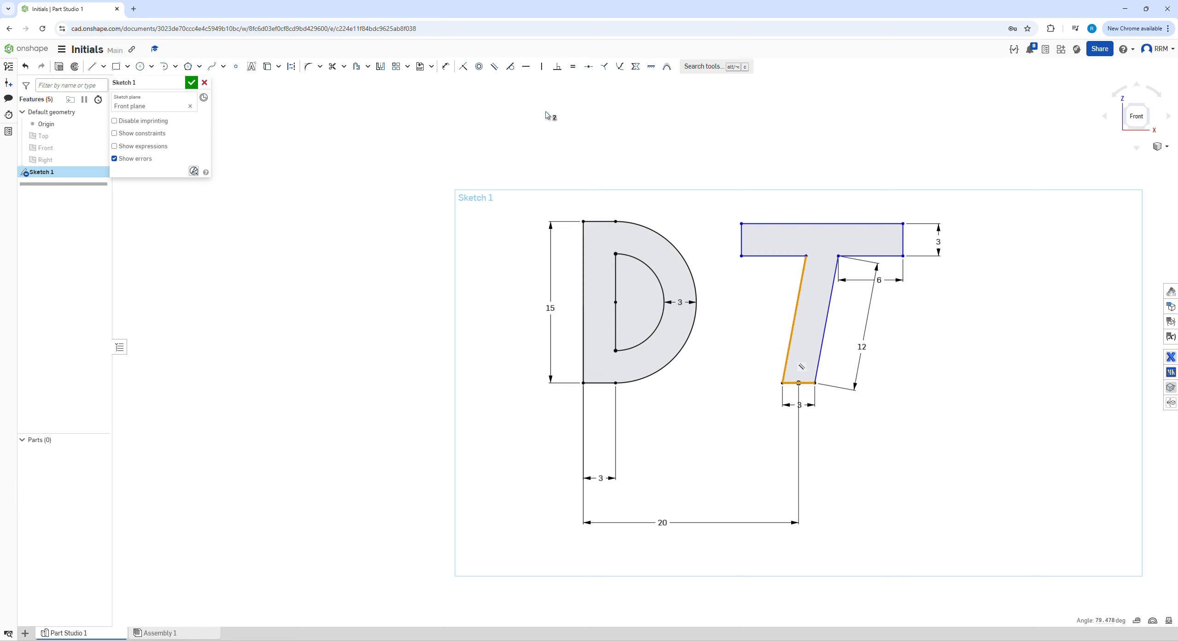
left_click(557, 67)
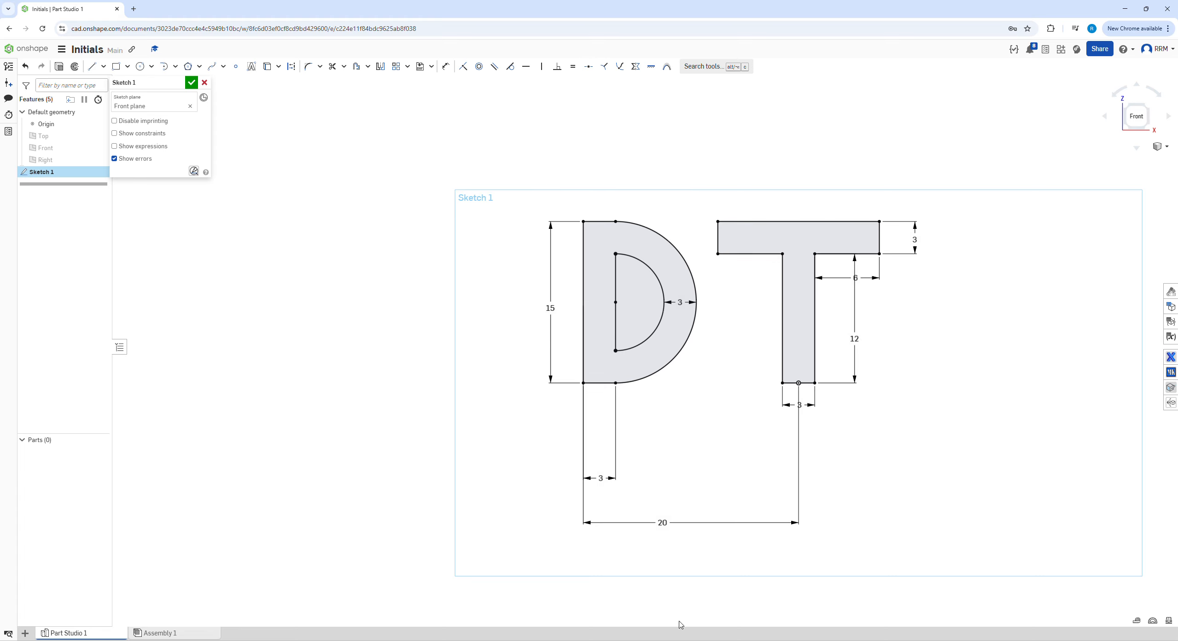
Step: Try 15 mm for the distance between the D's left edge and the T stem's centre, and set it to 18 mm
double_click(664, 525)
type("15")
key("Return")
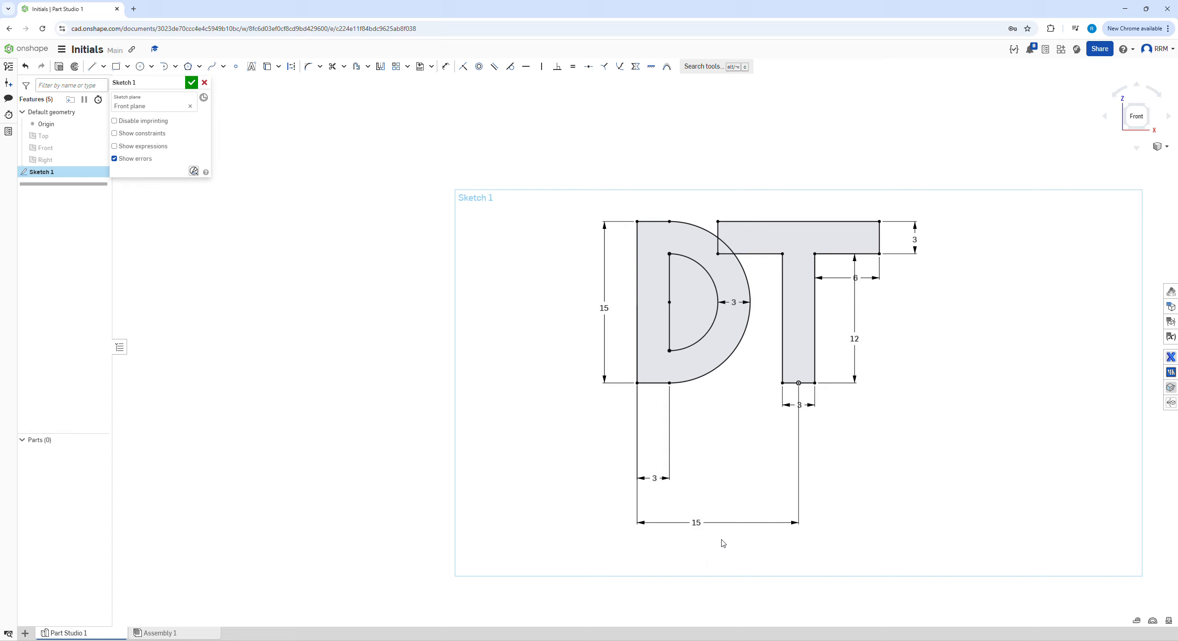
double_click(695, 523)
type("18")
key("Return")
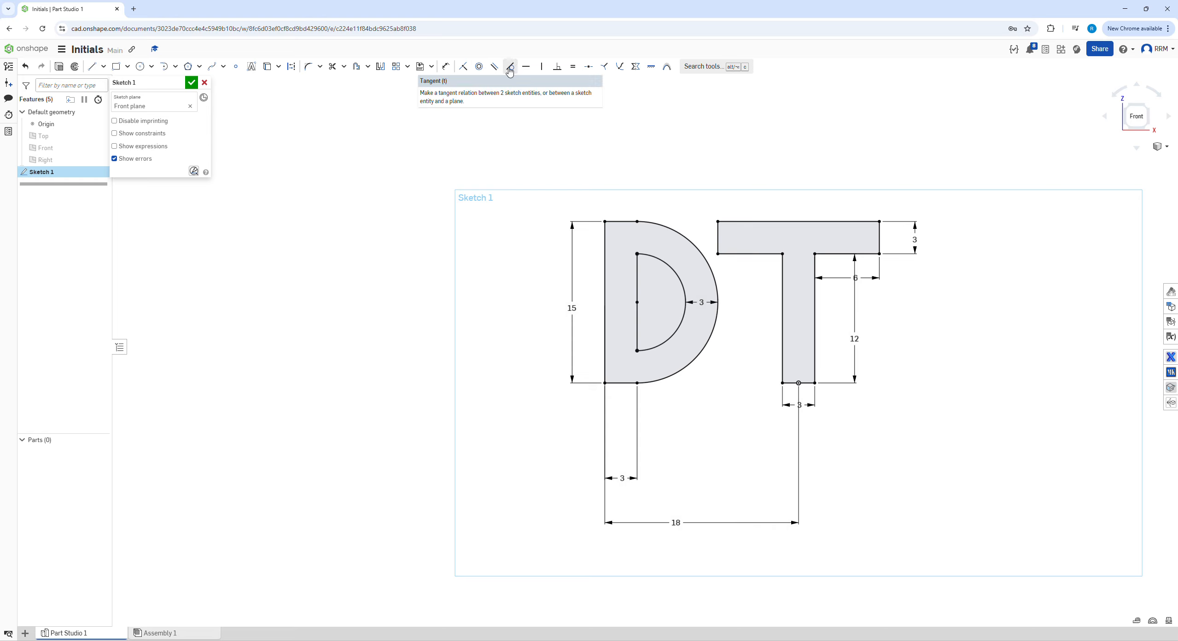
Step: Delete the 18 mm spacing dimension and make the D's outer arc tangent to the left end of the T's bar
left_click(700, 523)
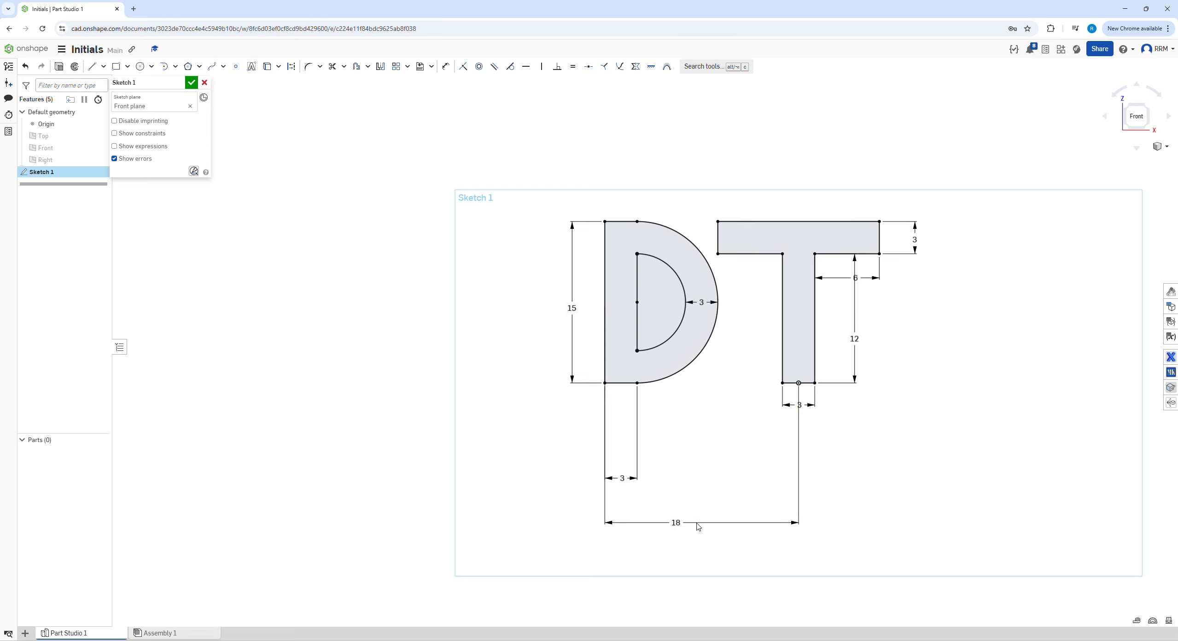
key("Delete")
left_click(510, 66)
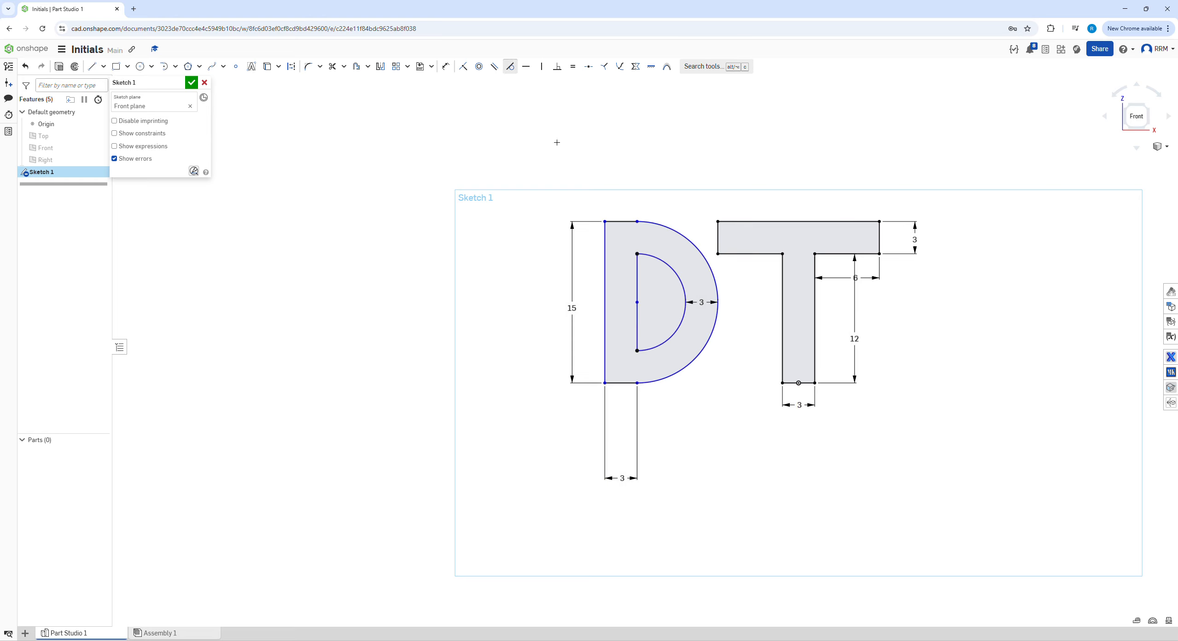
left_click(709, 259)
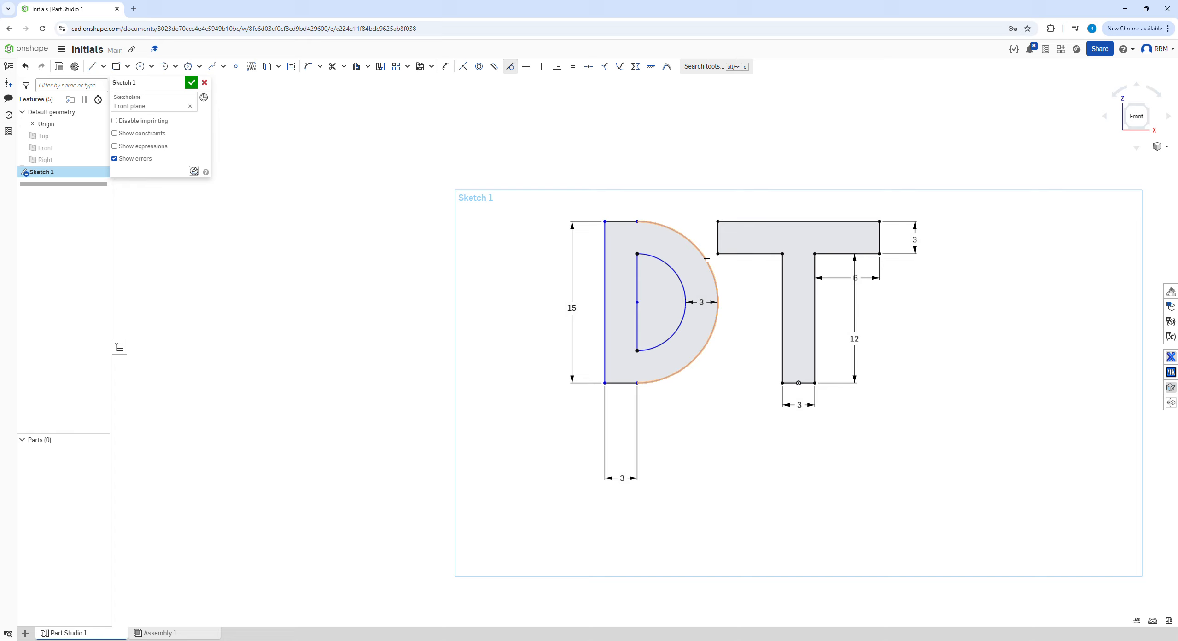
left_click(719, 237)
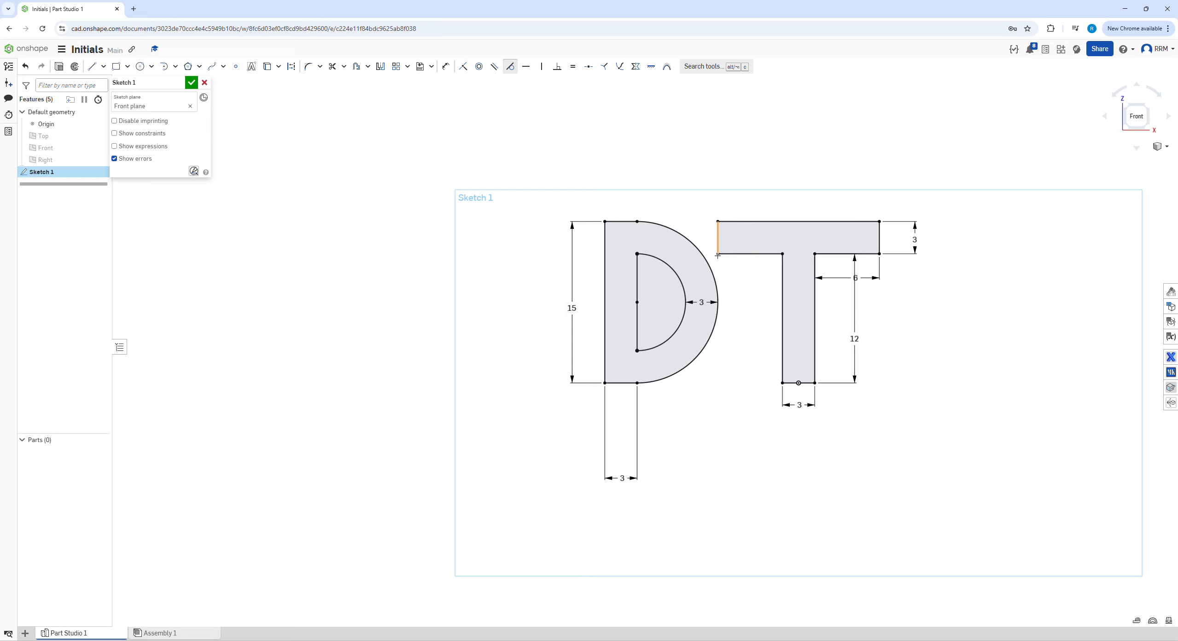
left_click(92, 66)
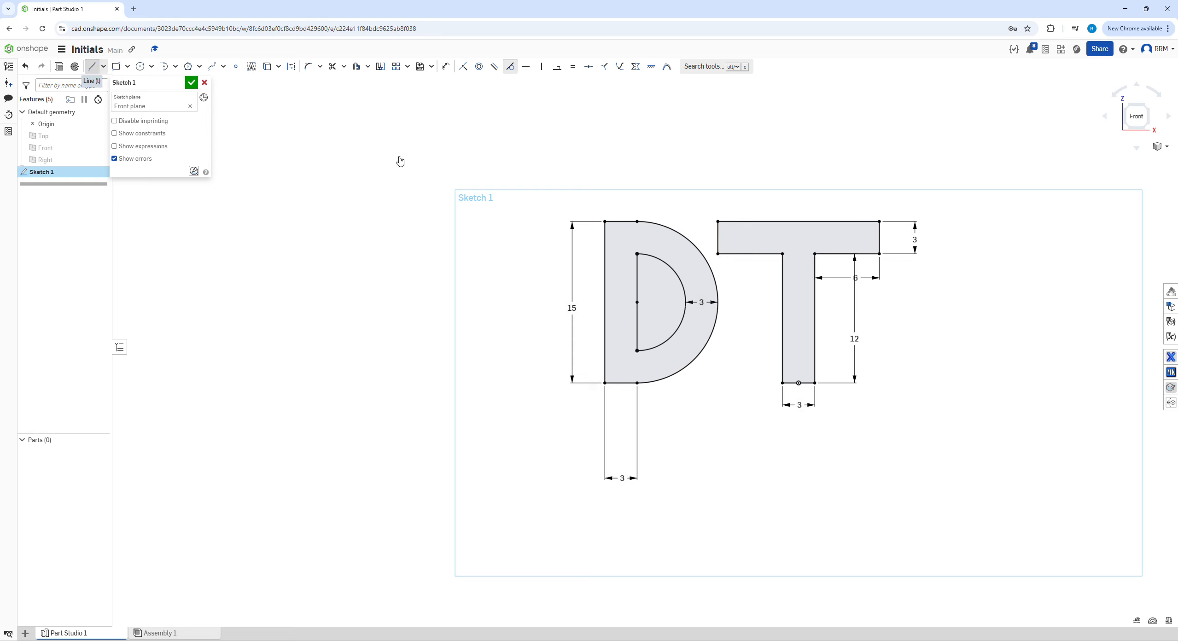
left_click(718, 222)
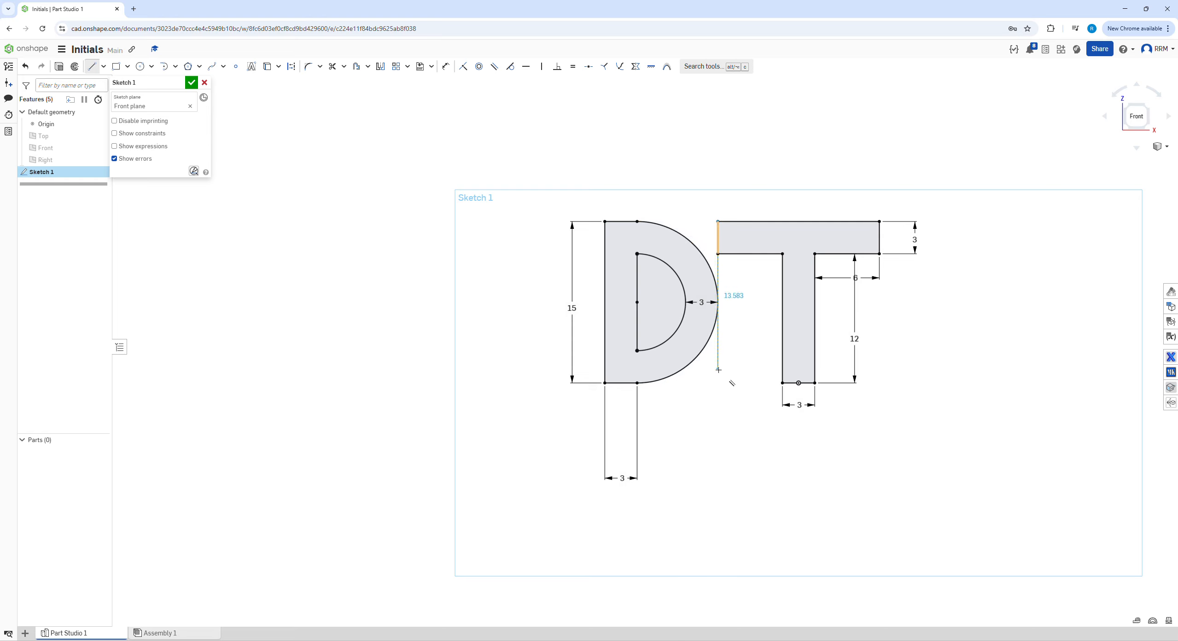
key("Escape")
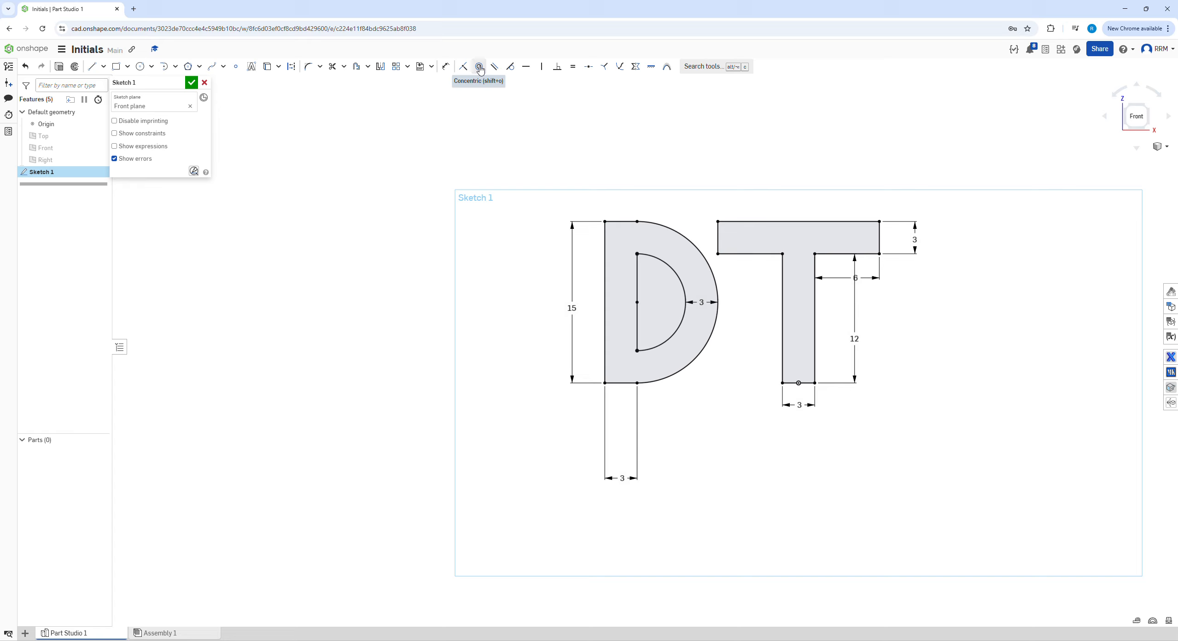
Step: Sketch a circle about 12 mm in diameter on the D's arc centre and make it concentric with the inner arc
left_click(141, 68)
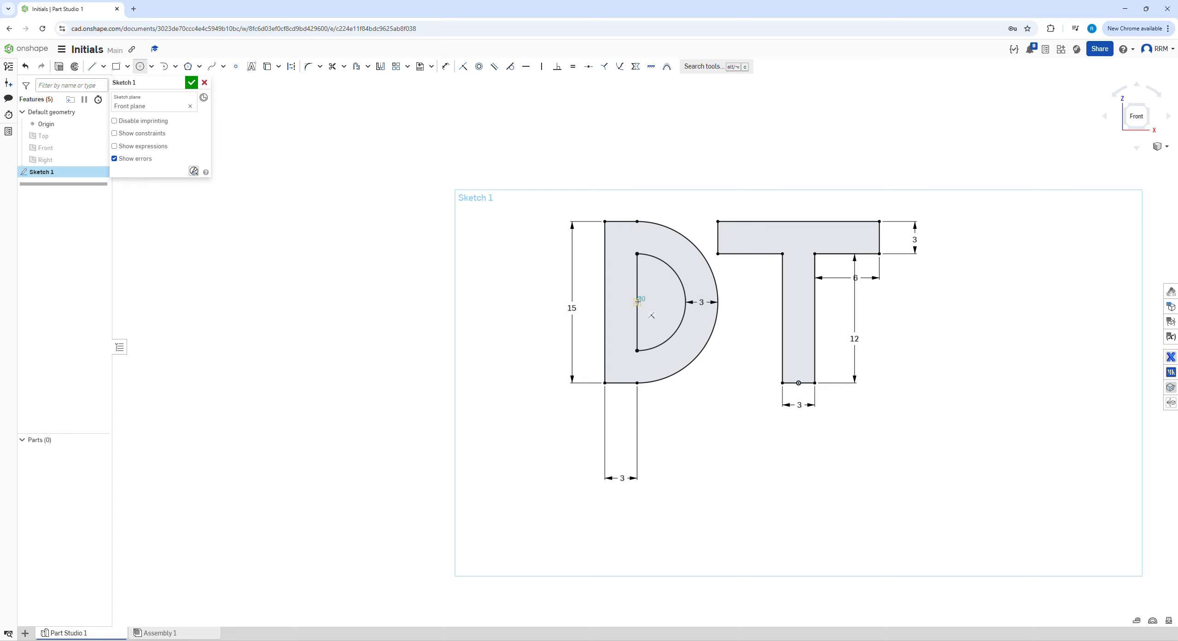
left_click(637, 301)
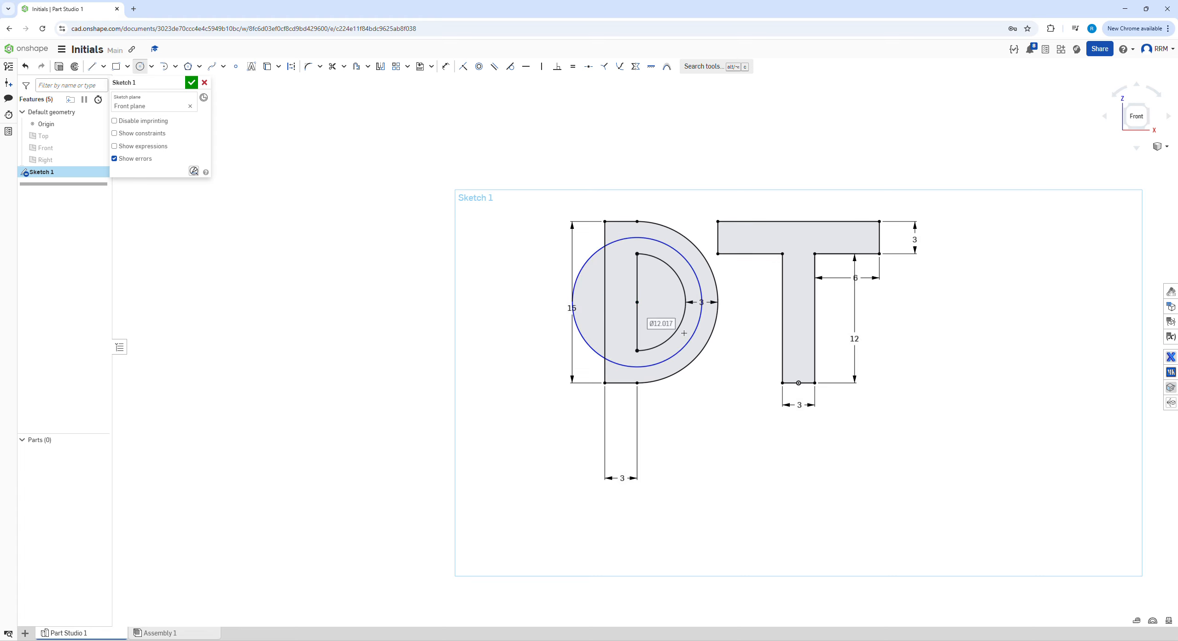
left_click(684, 333)
key("Escape")
left_click(682, 283)
left_click(697, 272)
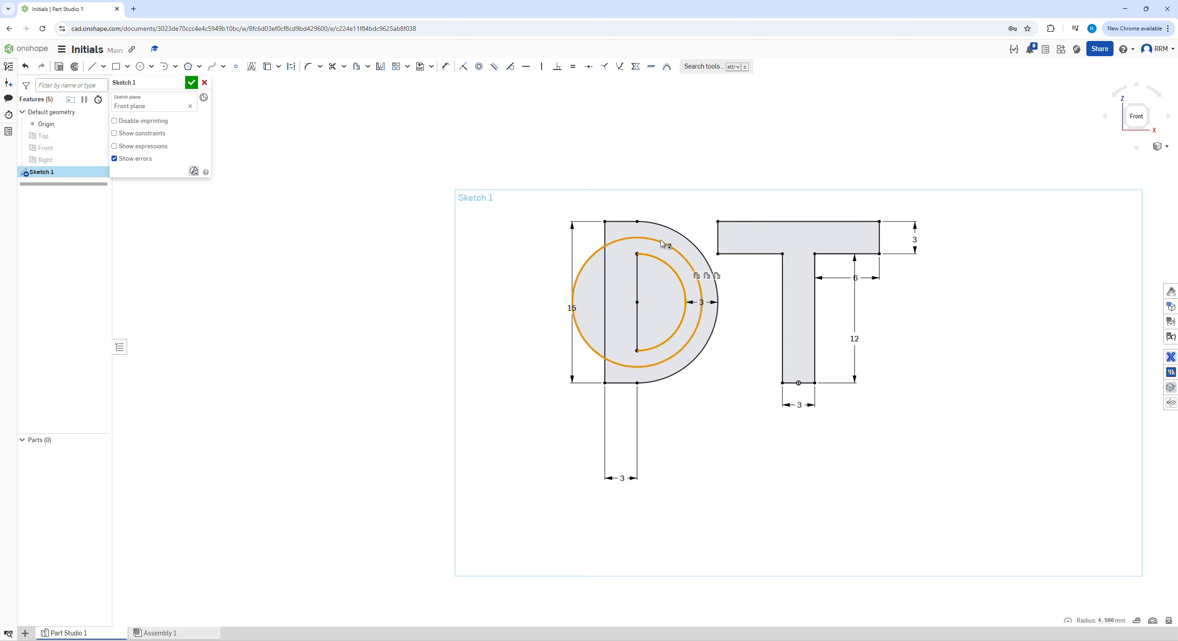
left_click(480, 67)
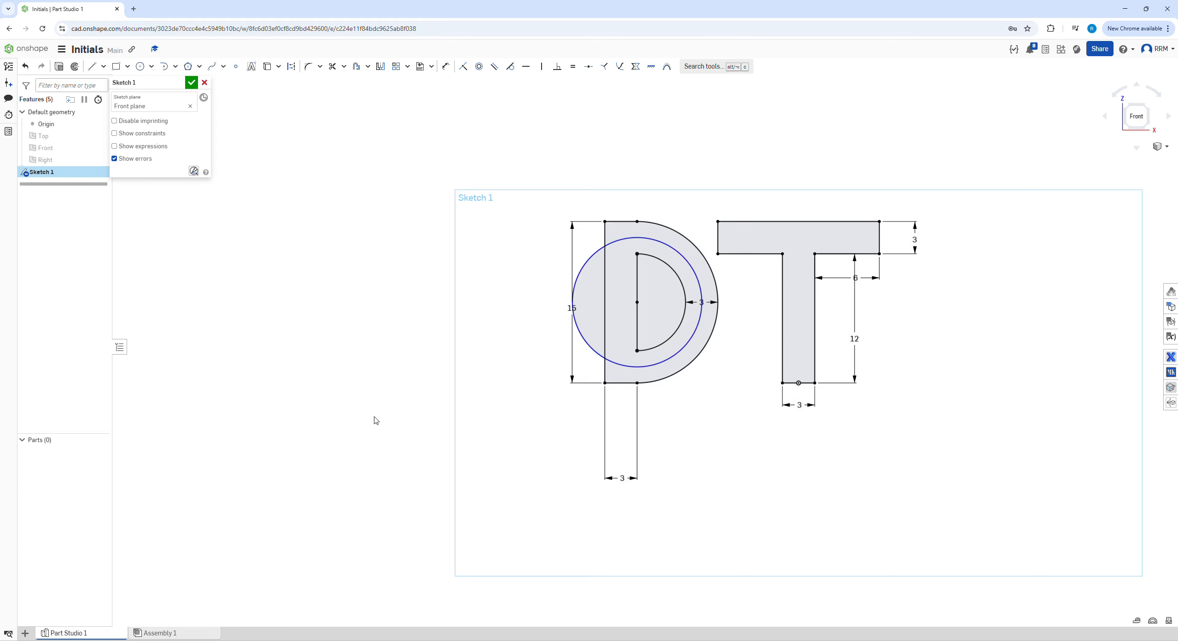
Step: Dimension the circle's diameter to 12 mm, and undo both the dimension and the circle
key("d")
left_click(593, 256)
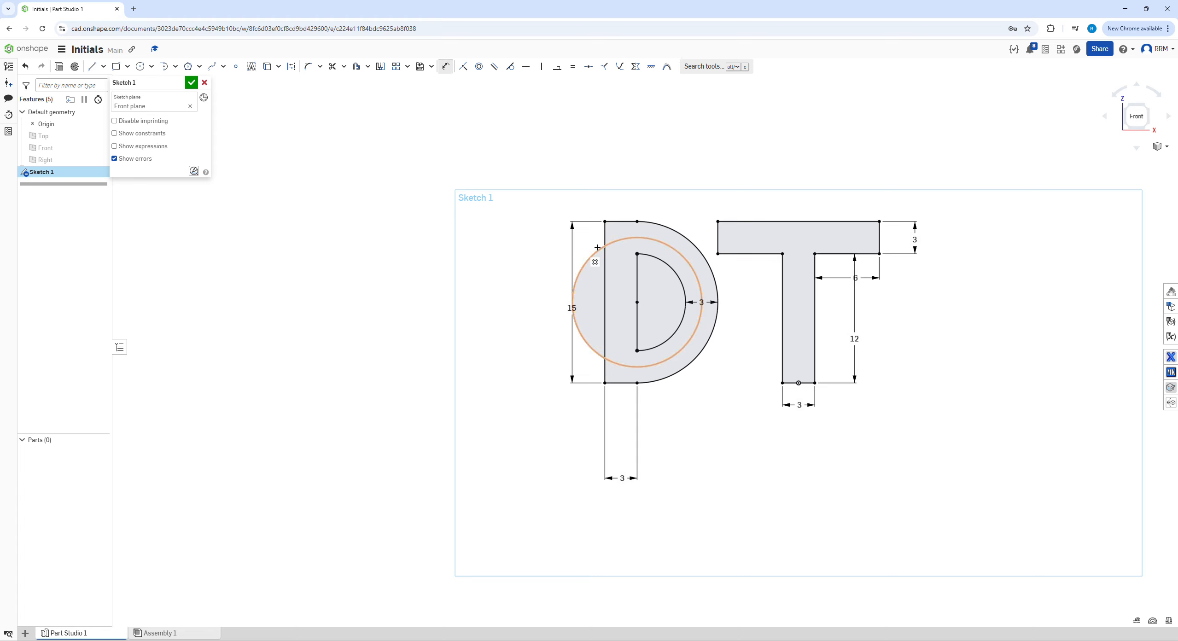
left_click(498, 255)
type("12")
key("Return")
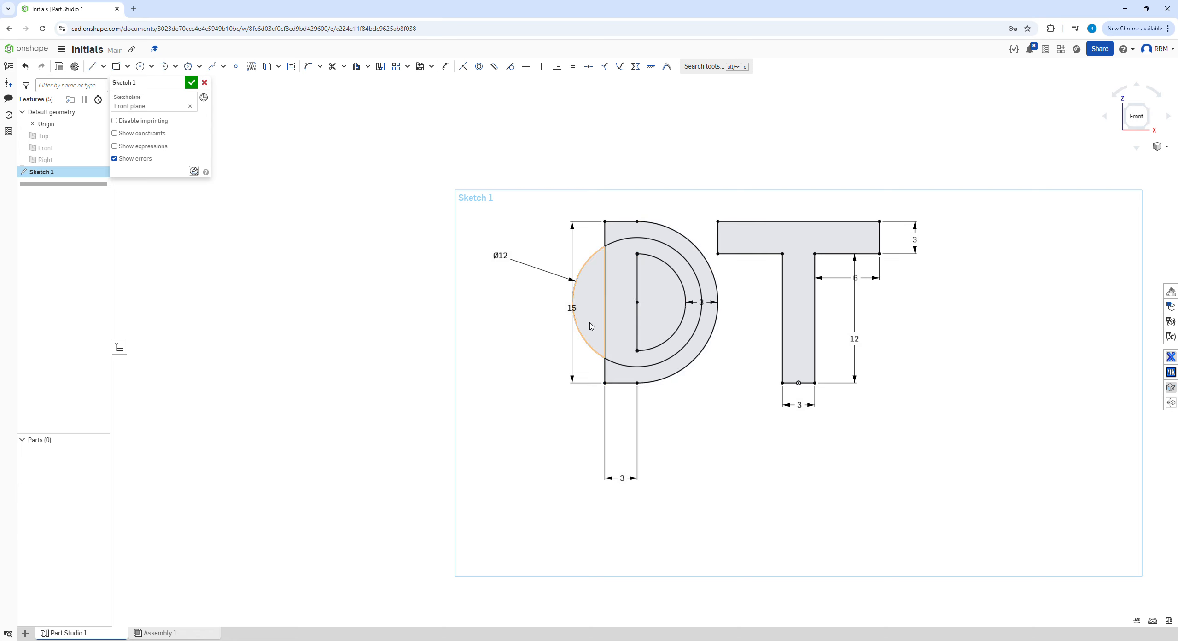
key("ctrl+z")
key("ctrl+z")
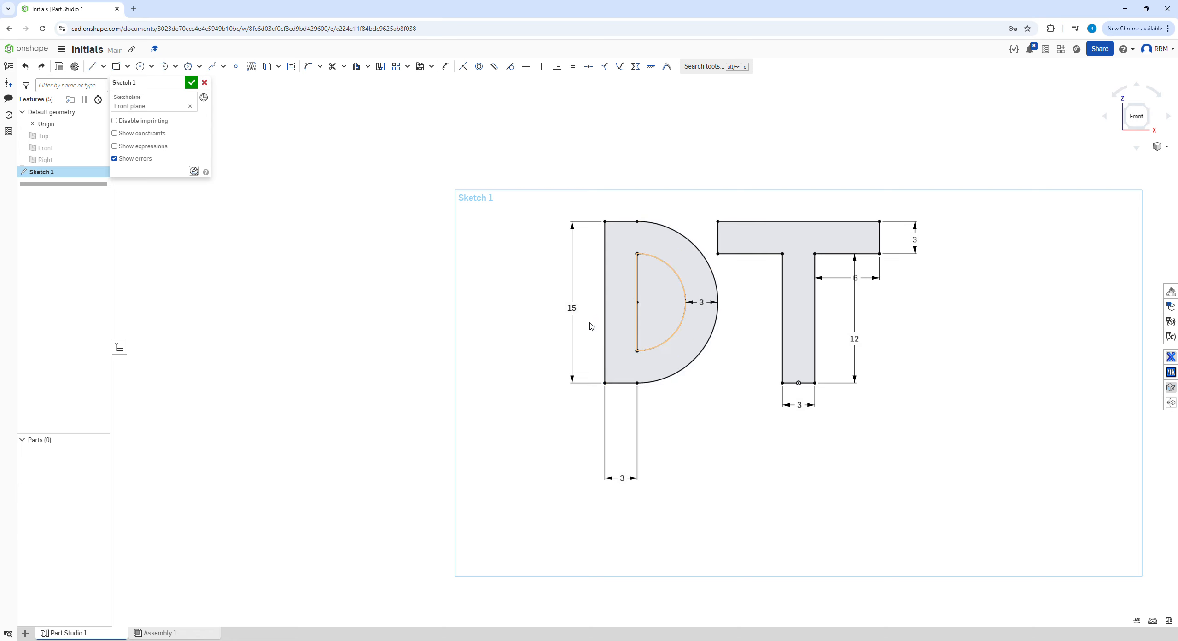
Step: Extrude the D and T sketch regions as new solids to a blind depth of 3 mm
scroll(415, 402, "down", 4)
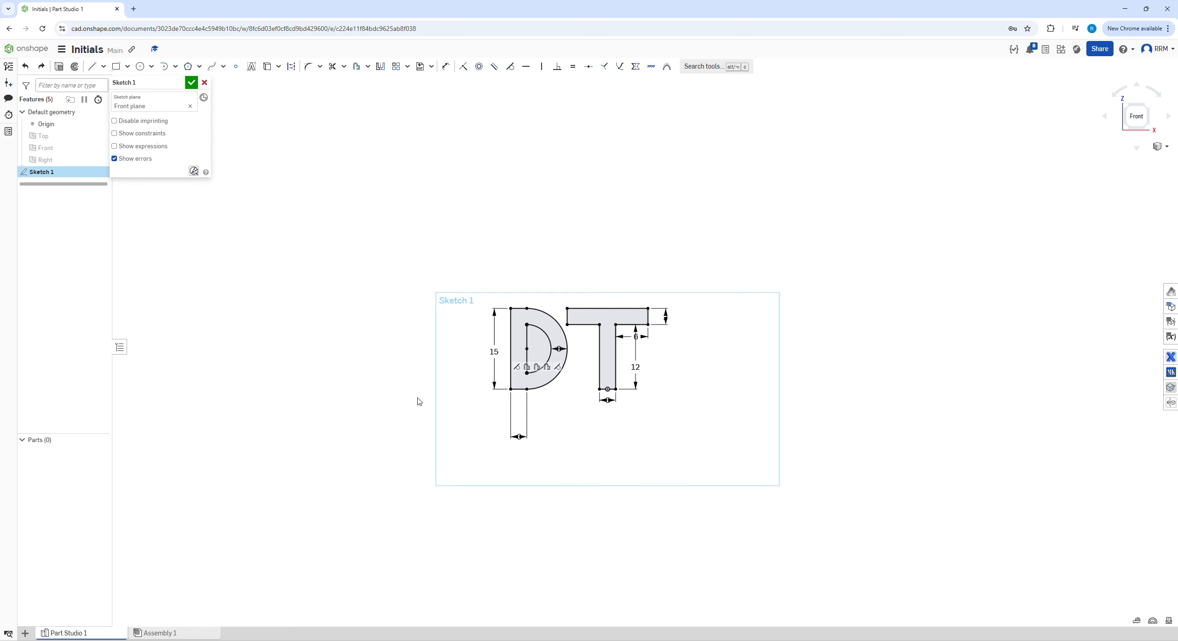
scroll(544, 402, "up", 3)
scroll(701, 400, "up", 1)
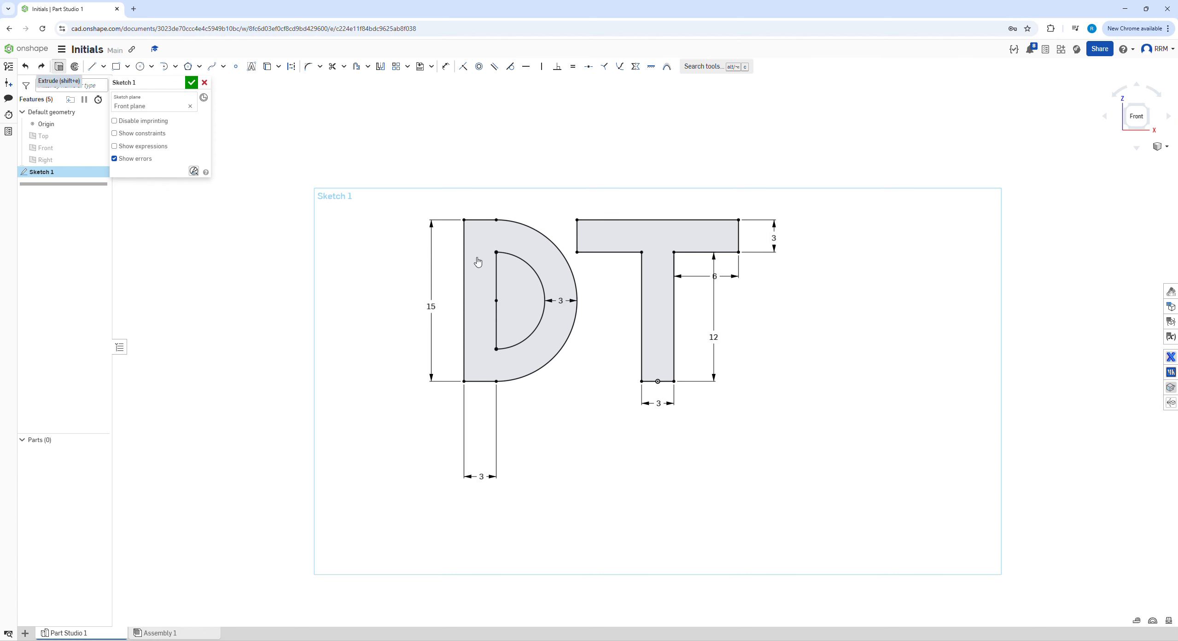
right_click_drag(810, 327, 632, 350)
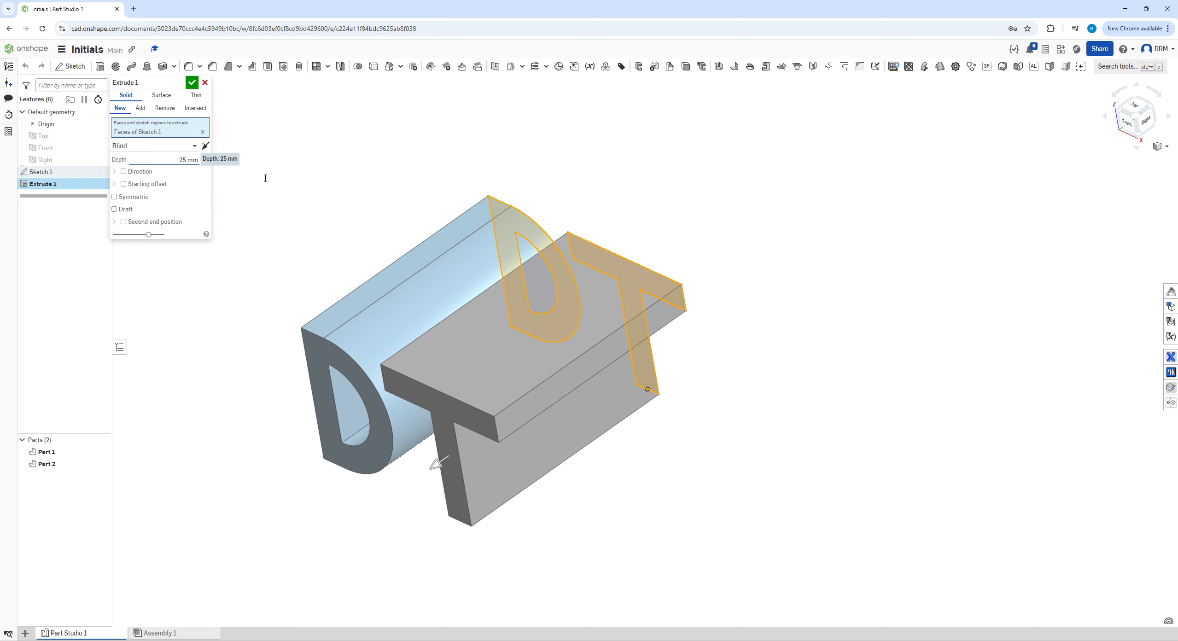
type("3")
key("Return")
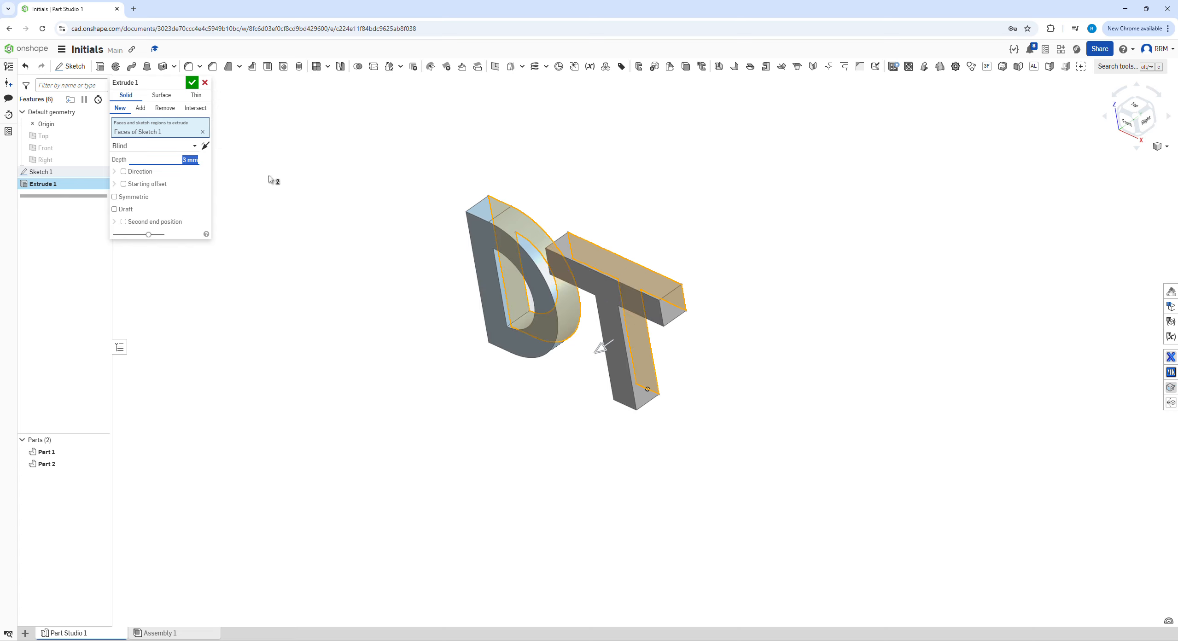
left_click(193, 83)
right_click_drag(421, 342, 466, 347)
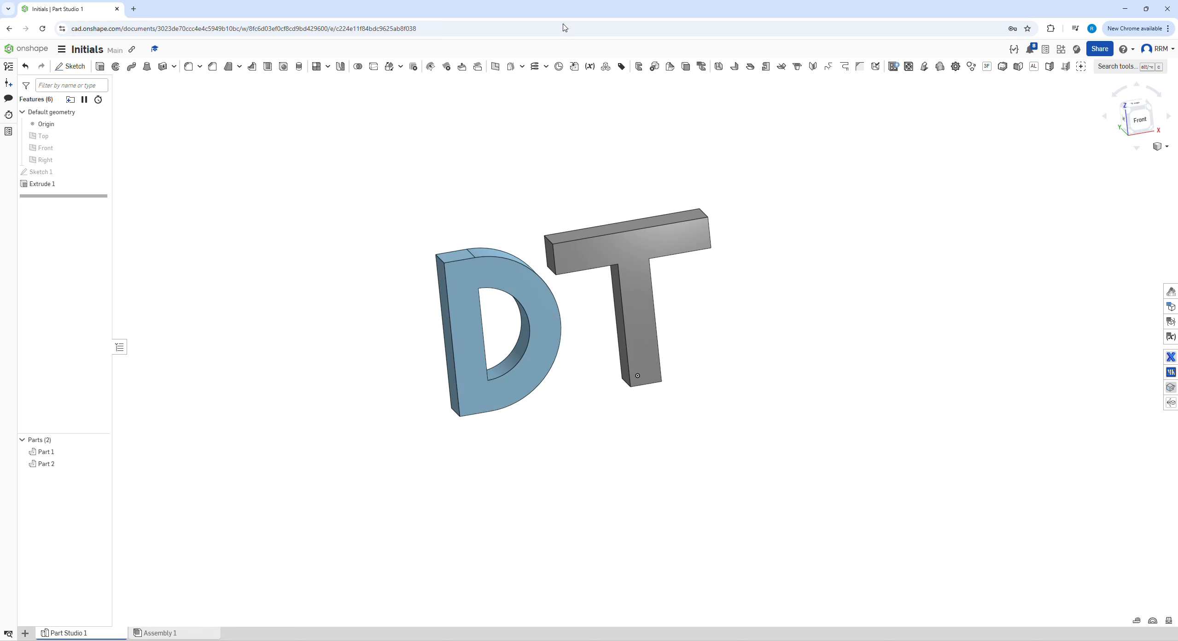